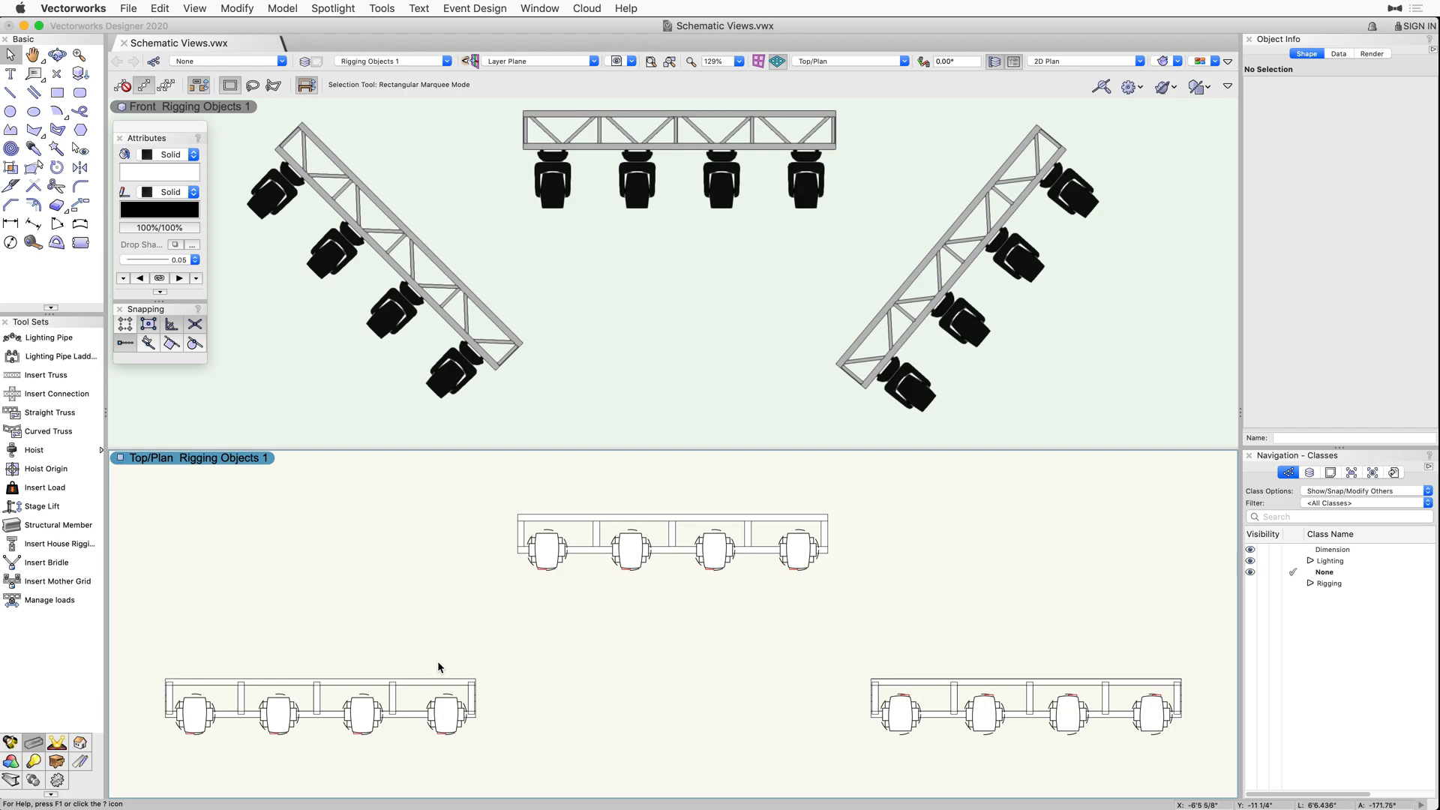
Set the 2D component view of all three truss schematic views to Front.
left_click(451, 680)
left_click(825, 518, "shift")
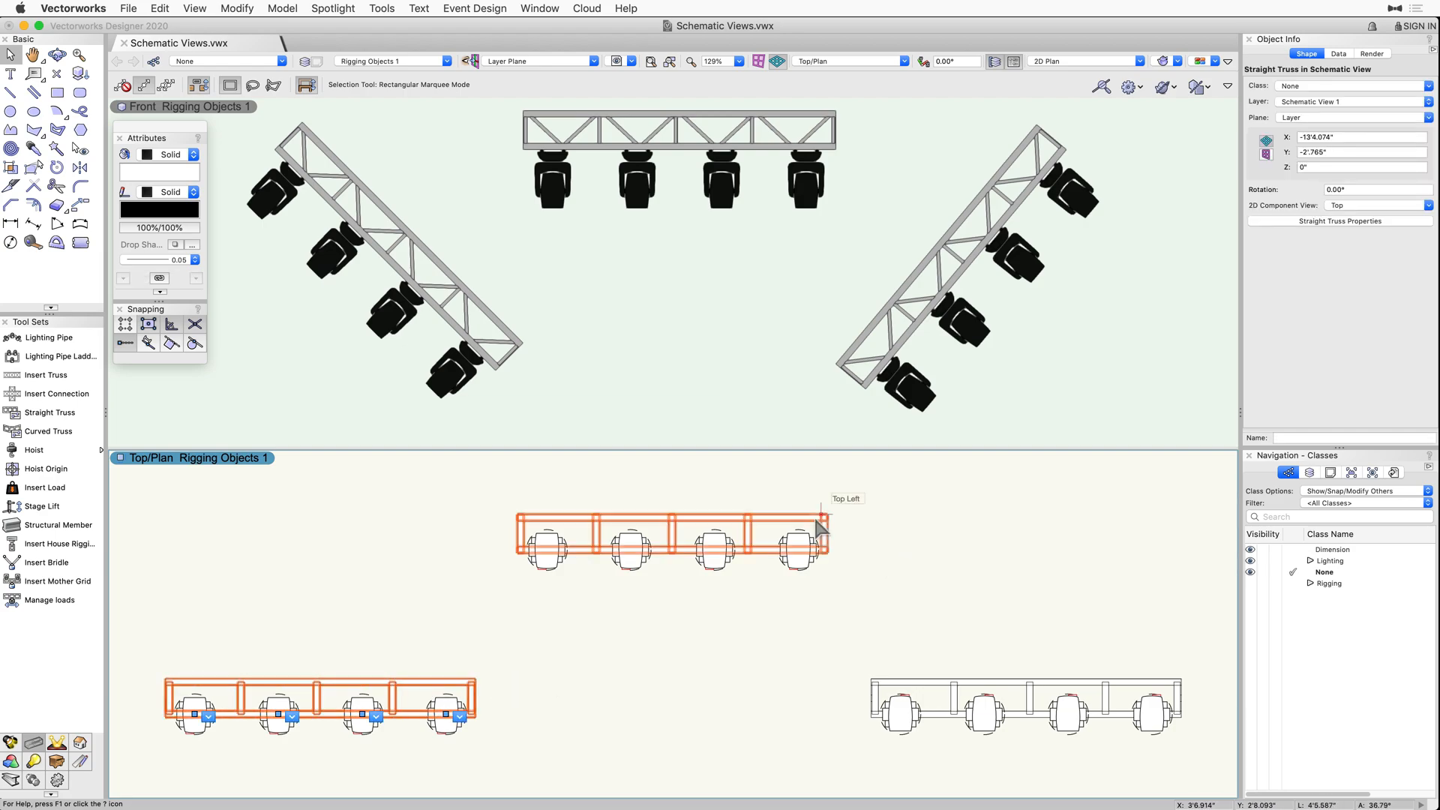
left_click(1125, 683, "shift")
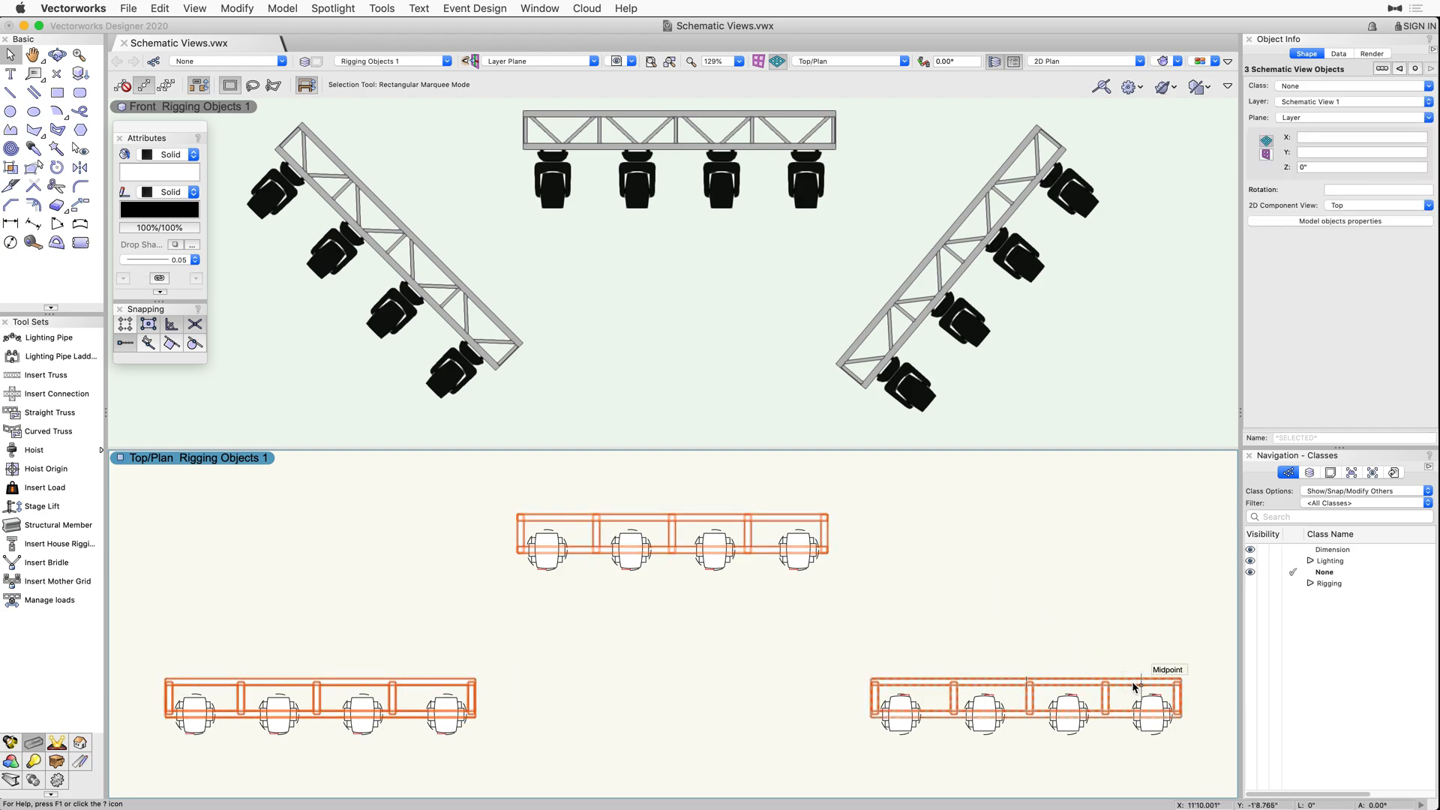
left_click(1427, 205)
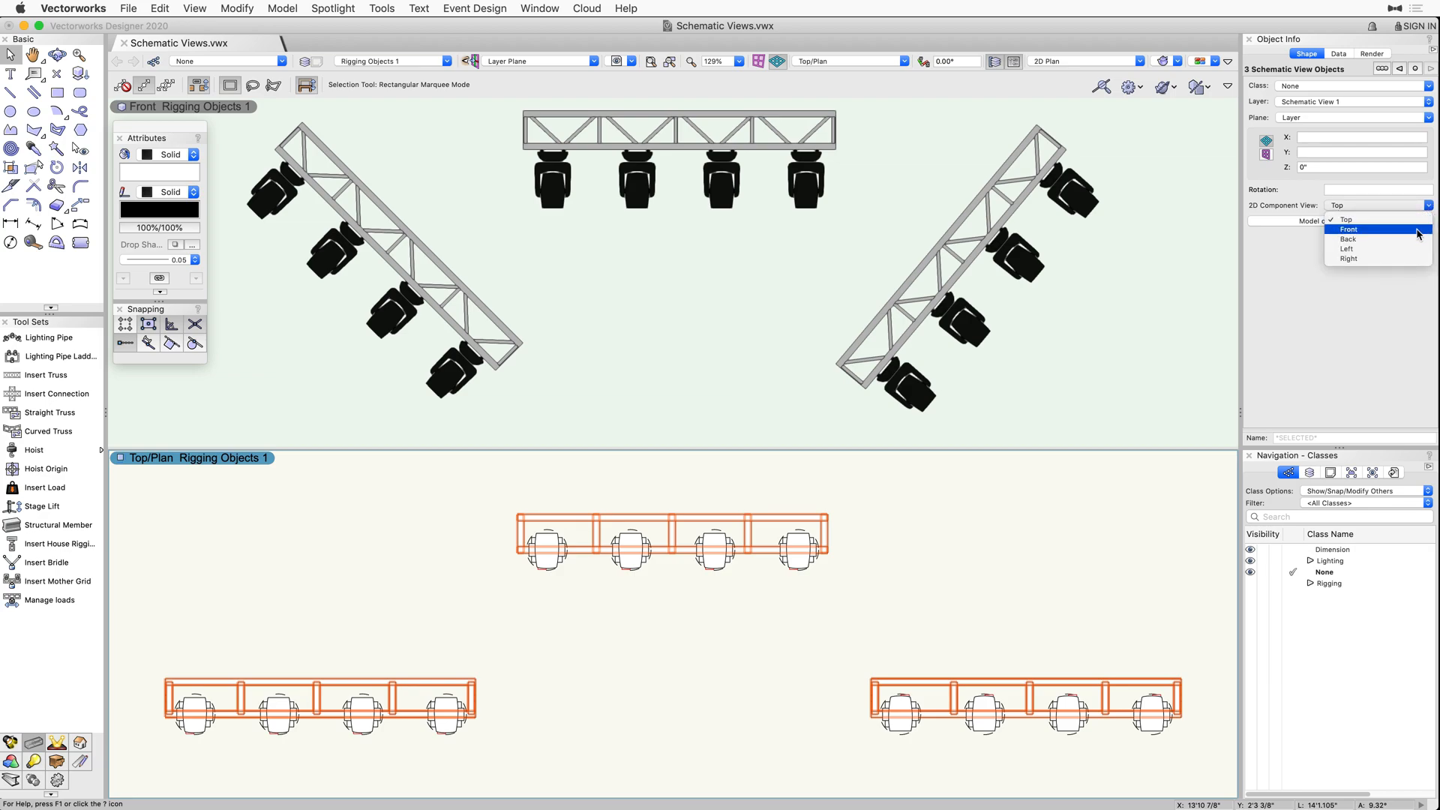
left_click(1417, 230)
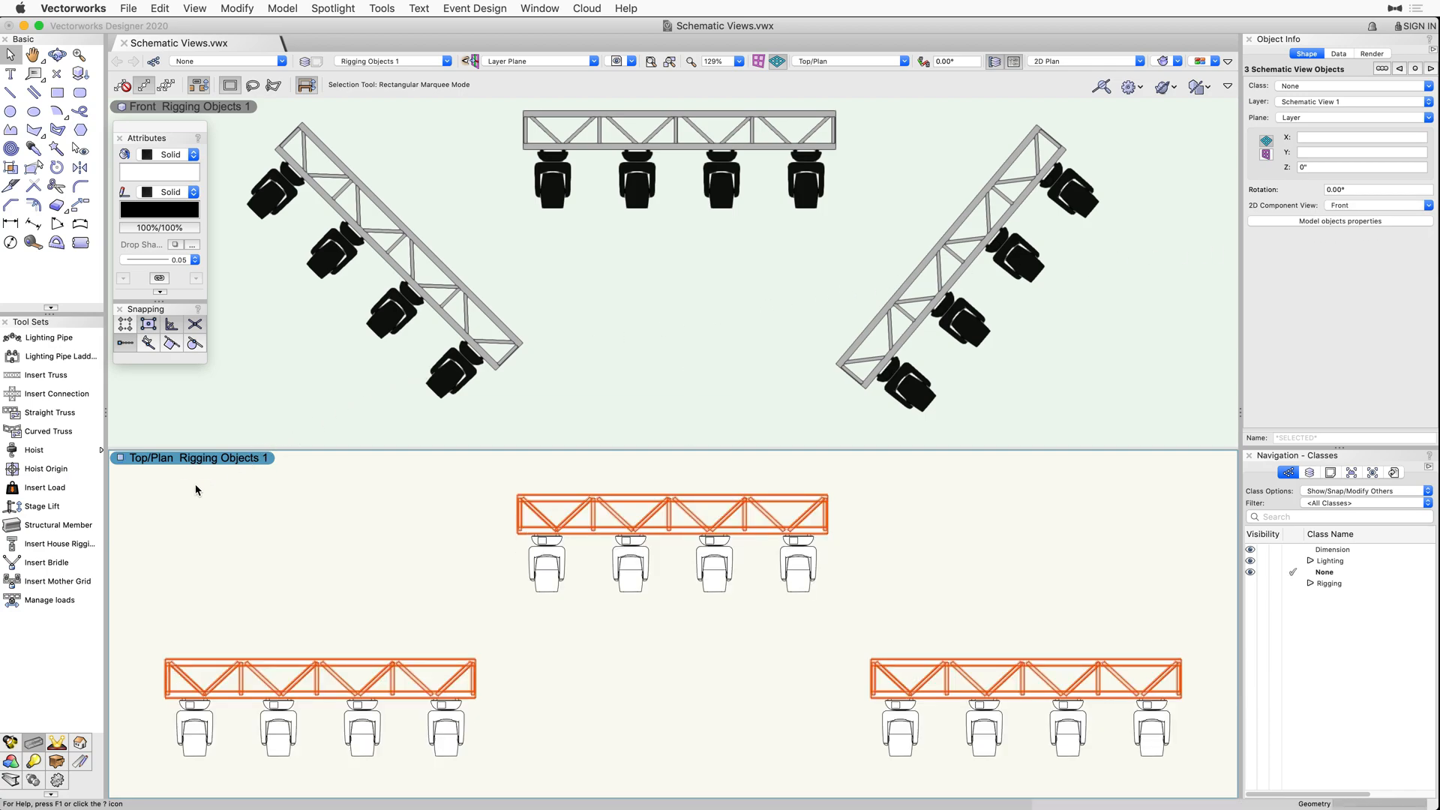
left_click(167, 494)
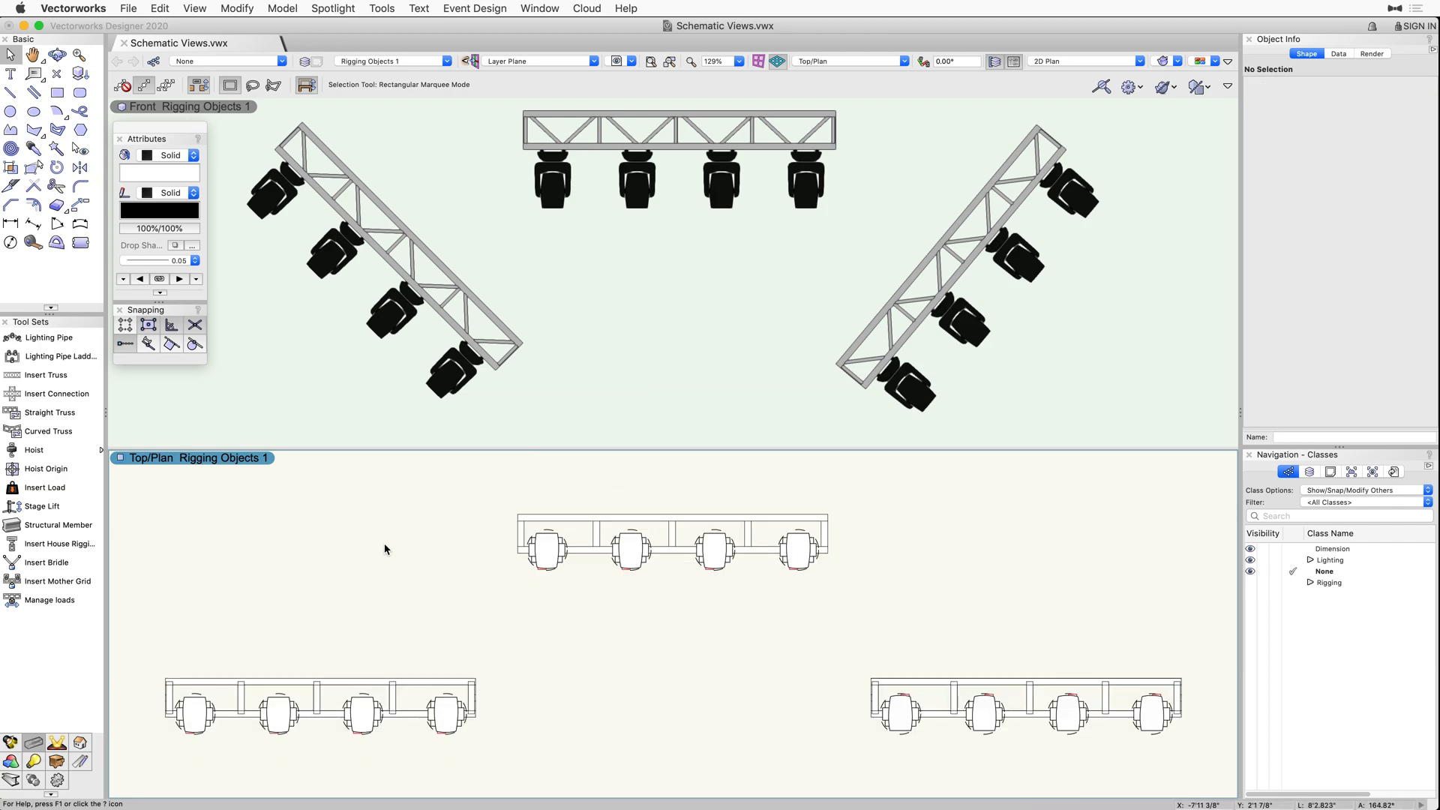
Move the left-hand and right-hand truss schematic views up into line with the middle truss schematic view.
left_click_drag(484, 684, 479, 517)
left_click_drag(872, 680, 870, 516)
left_click(900, 485)
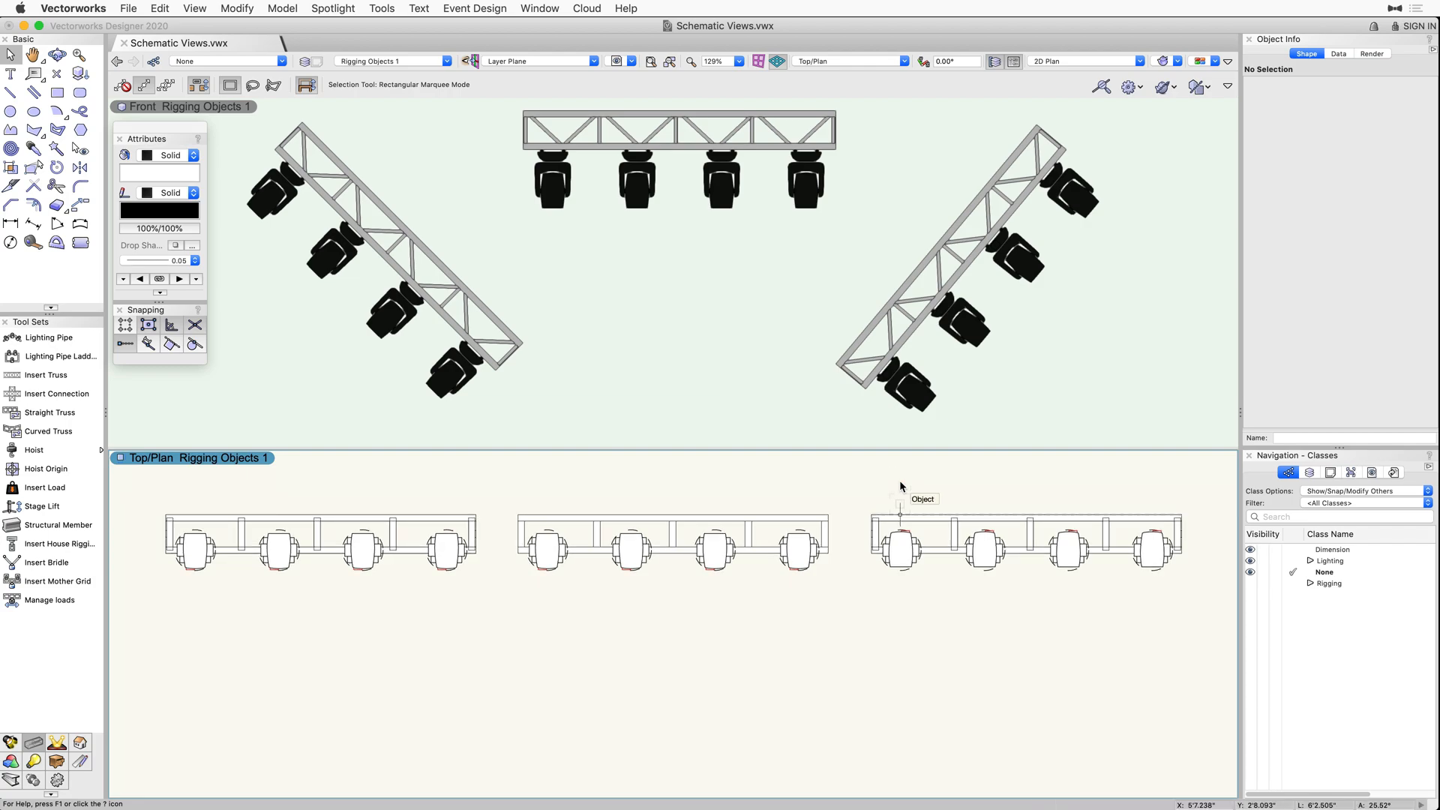
In the Front view, move the two inner lights on the horizontal truss outward, close to the end lights.
left_click(776, 292)
left_click_drag(726, 166, 764, 165)
left_click(696, 218)
left_click_drag(643, 161, 596, 162)
left_click(688, 251)
In the right-hand truss schematic view, shift the two leftmost lights slightly to the right along the truss.
left_click(852, 480)
left_click_drag(852, 480, 1024, 630)
left_click_drag(990, 574, 1005, 577)
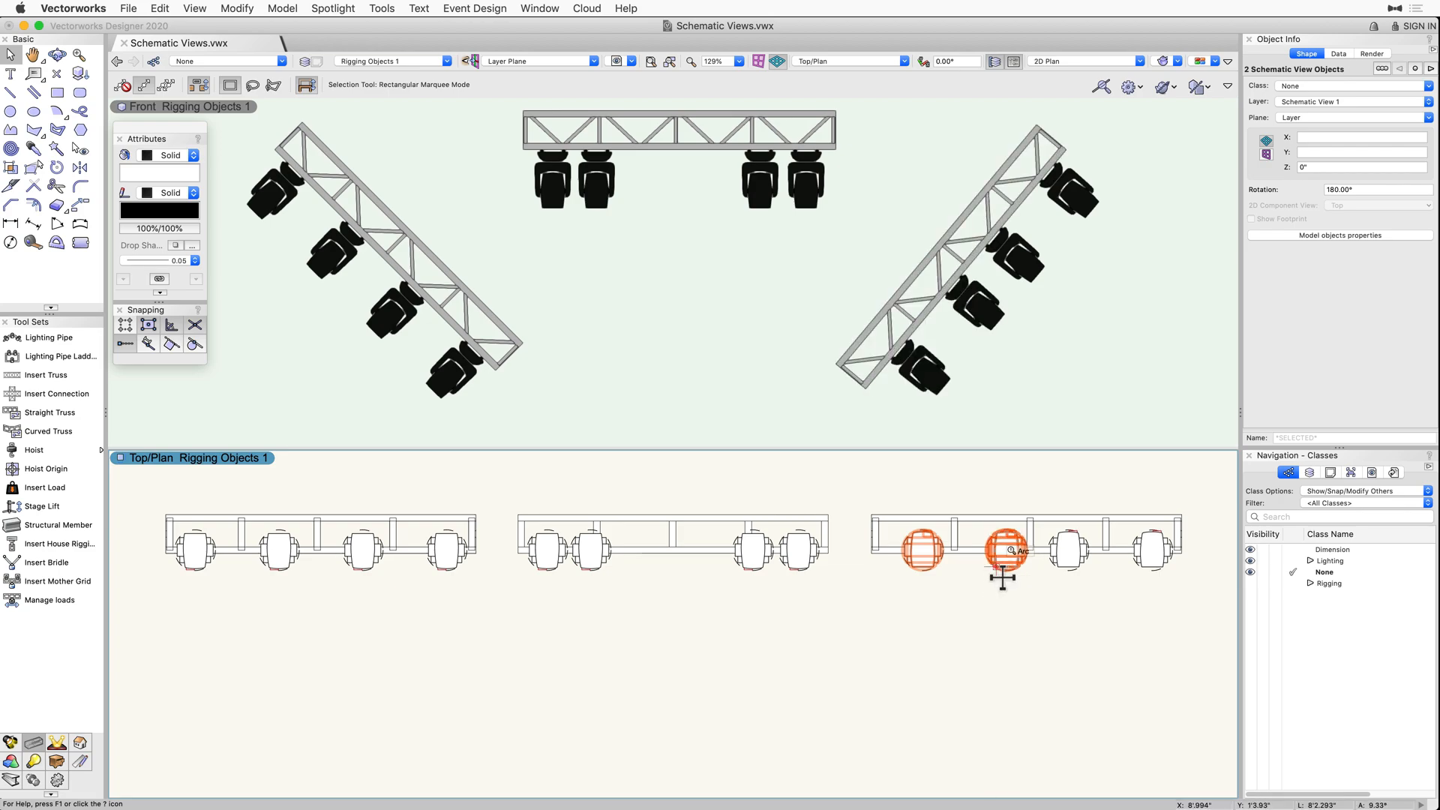
In the left-hand truss schematic view, shift the two rightmost lights slightly to the left along the truss.
left_click(469, 592)
left_click_drag(497, 620, 364, 527)
left_click_drag(452, 582, 432, 580)
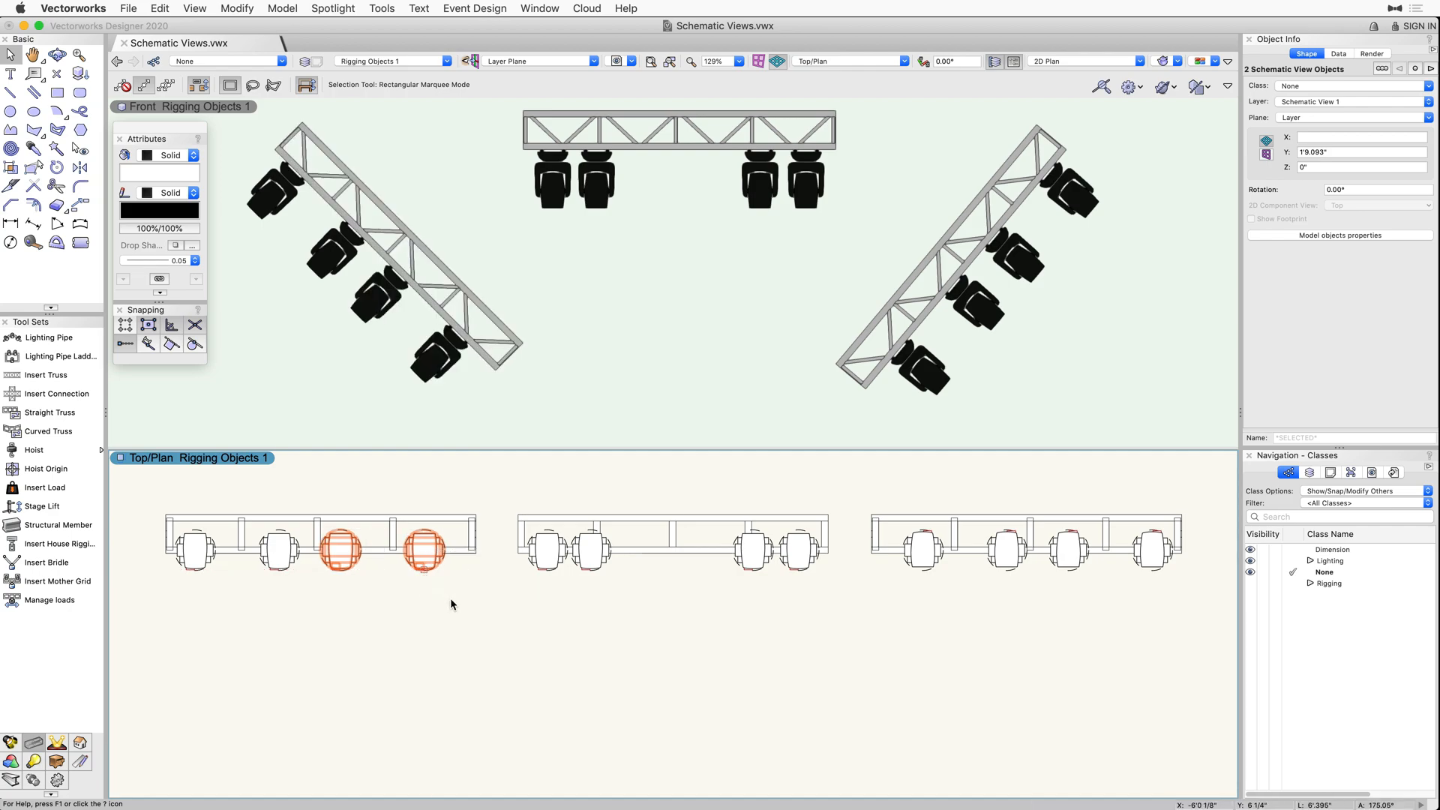
left_click(451, 599)
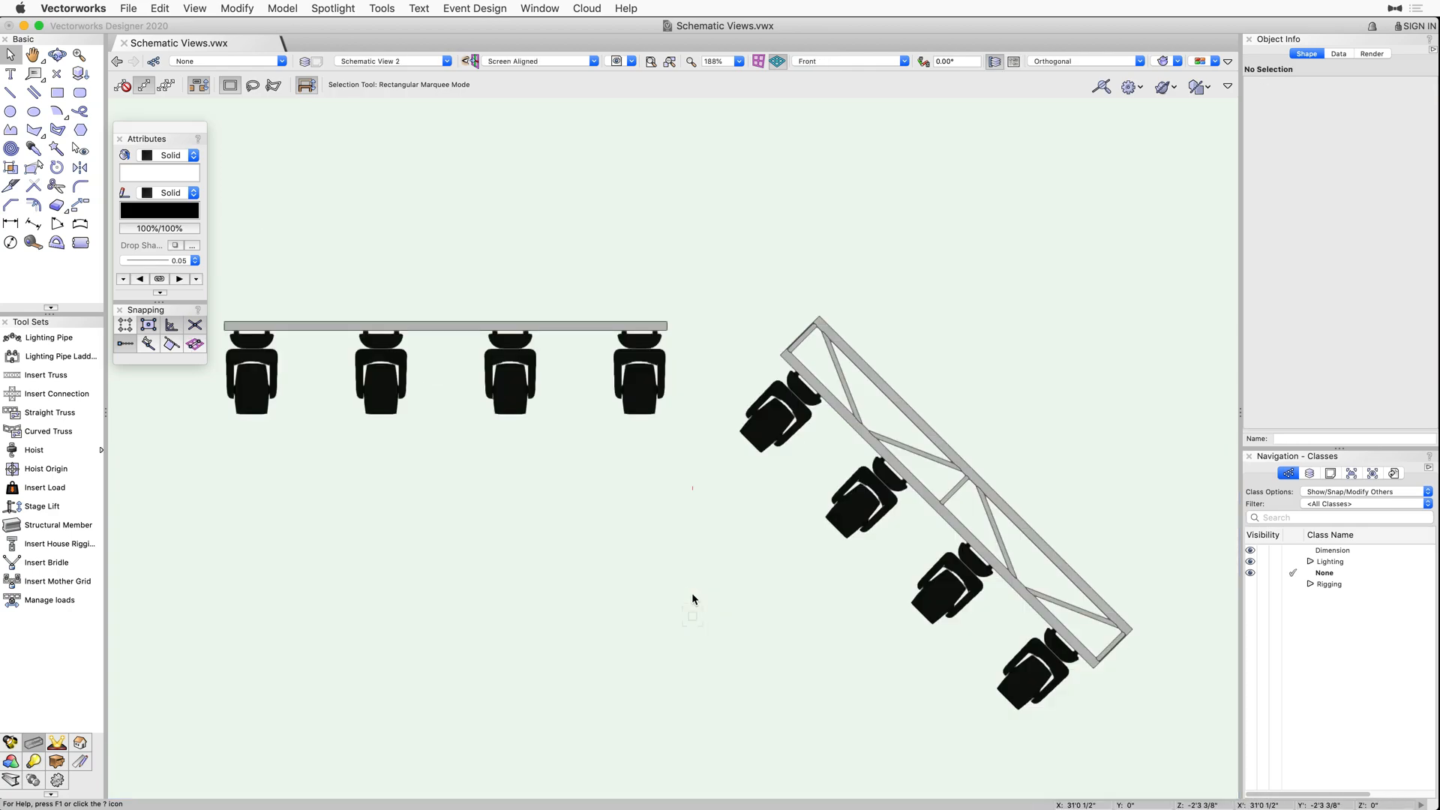
Examine the horizontal lighting pipe and the angled truss in the Front view.
left_click(653, 328)
left_click(787, 354)
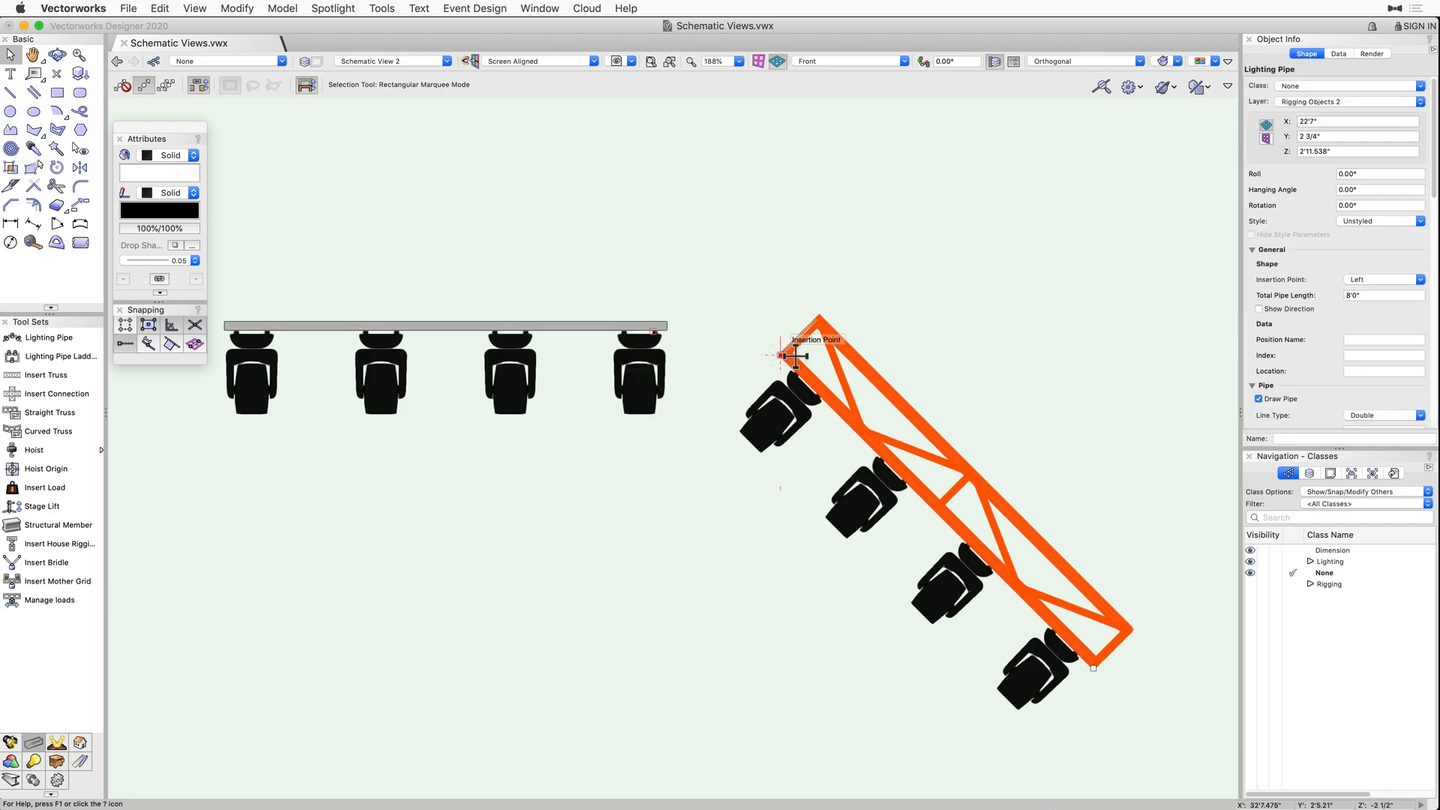
left_click(695, 598)
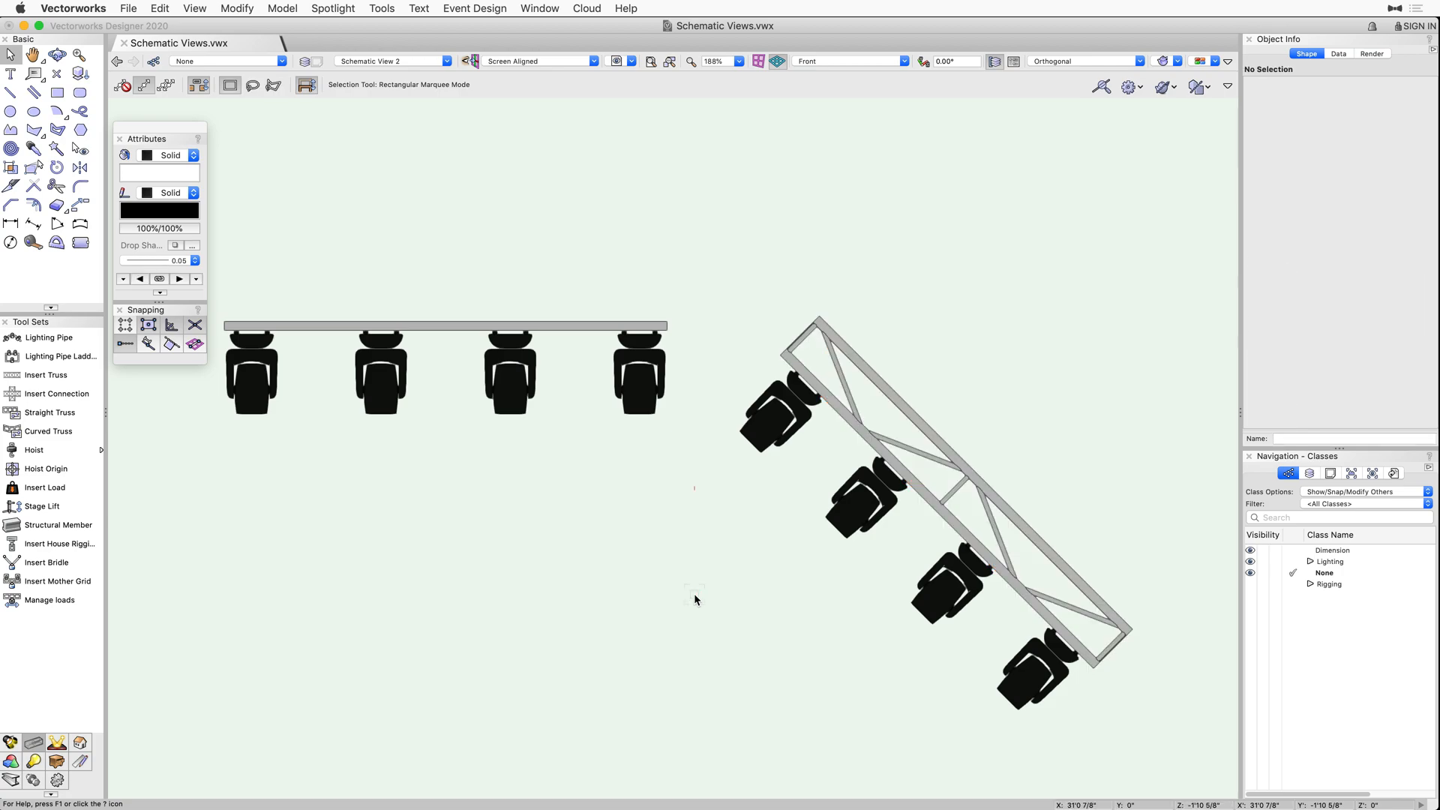
In Top/Plan, create Top schematic views of the lighting pipe and truss on layer Schematic View 2, placed below the originals.
key("F5")
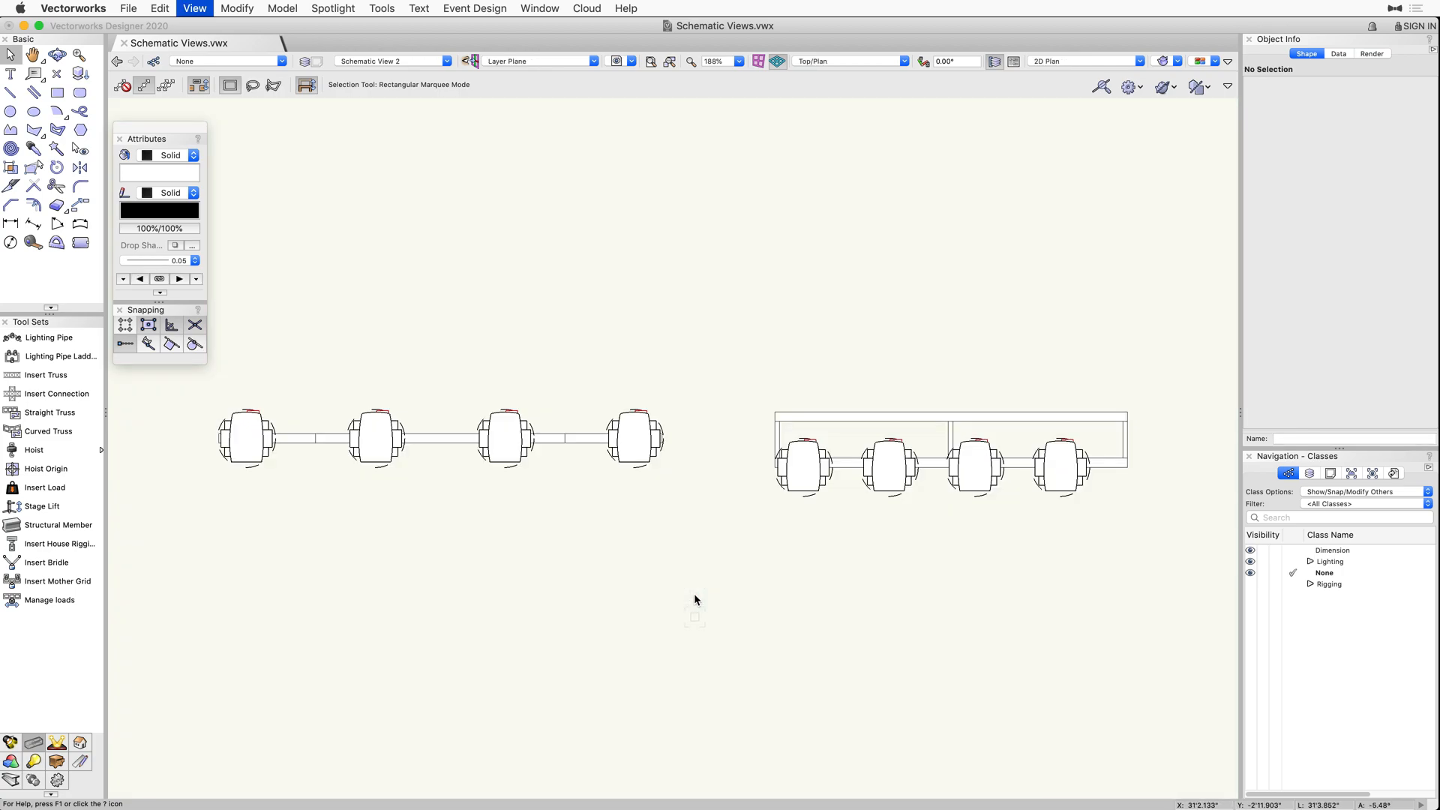
left_click(567, 444)
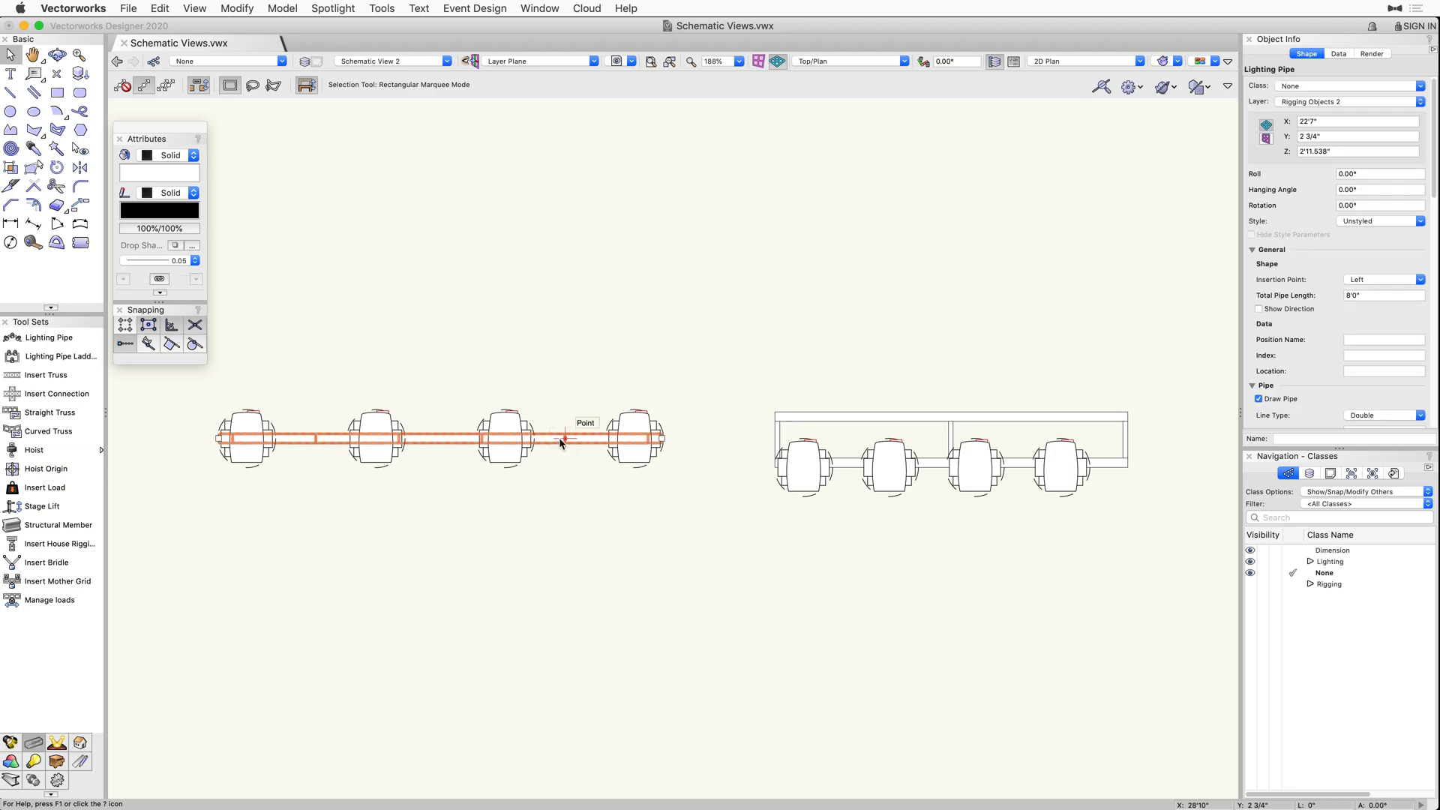
left_click(781, 416)
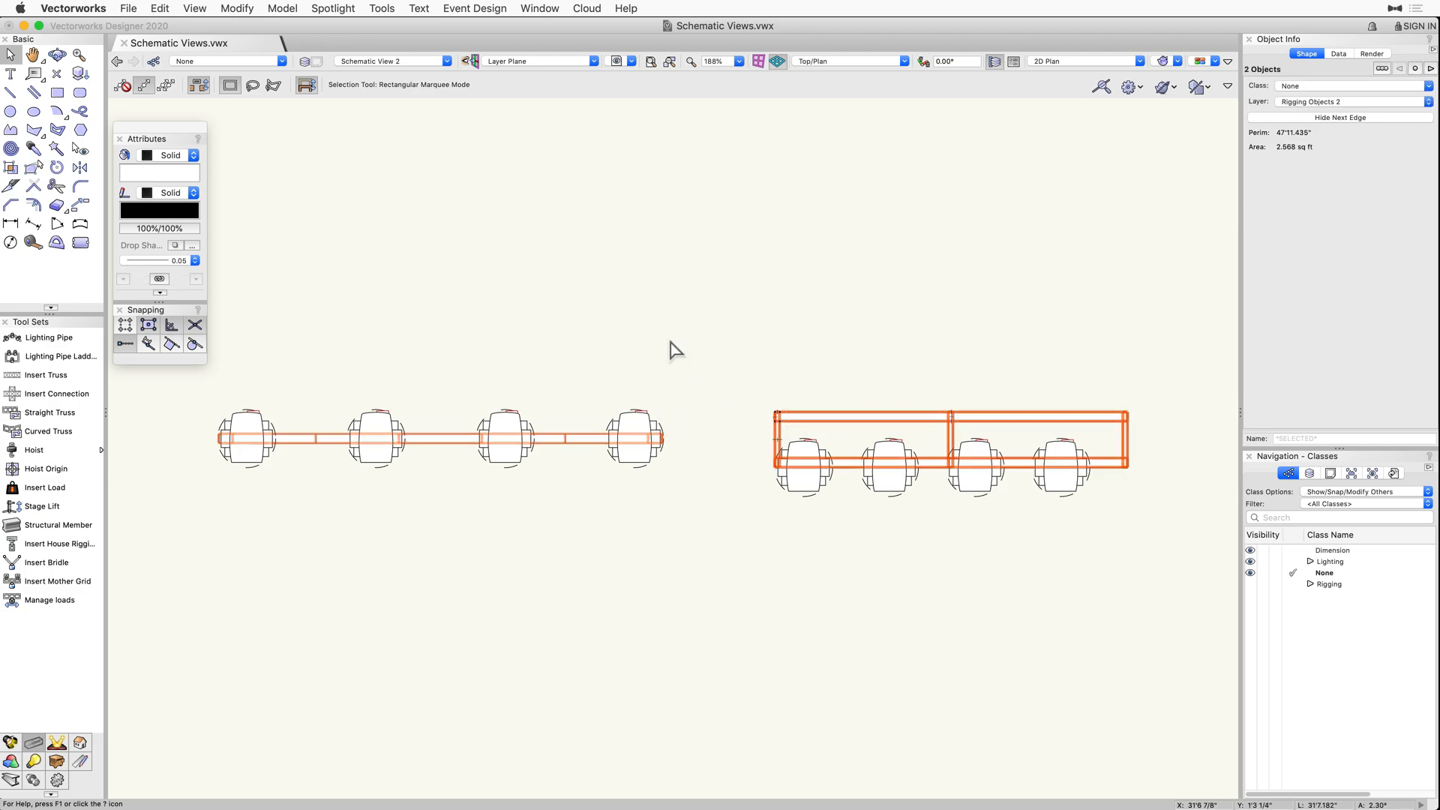
left_click(335, 9)
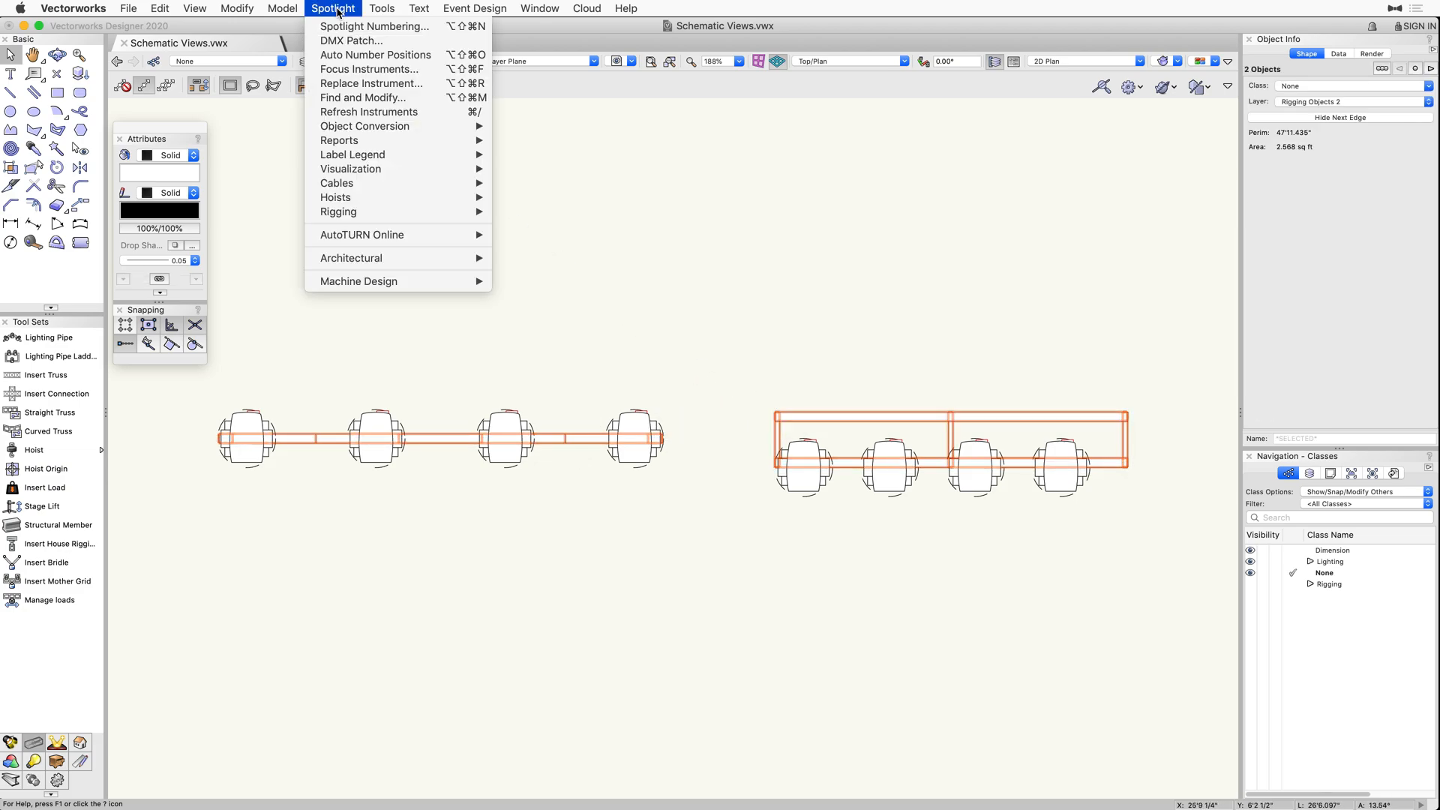
mouse_move(433, 173)
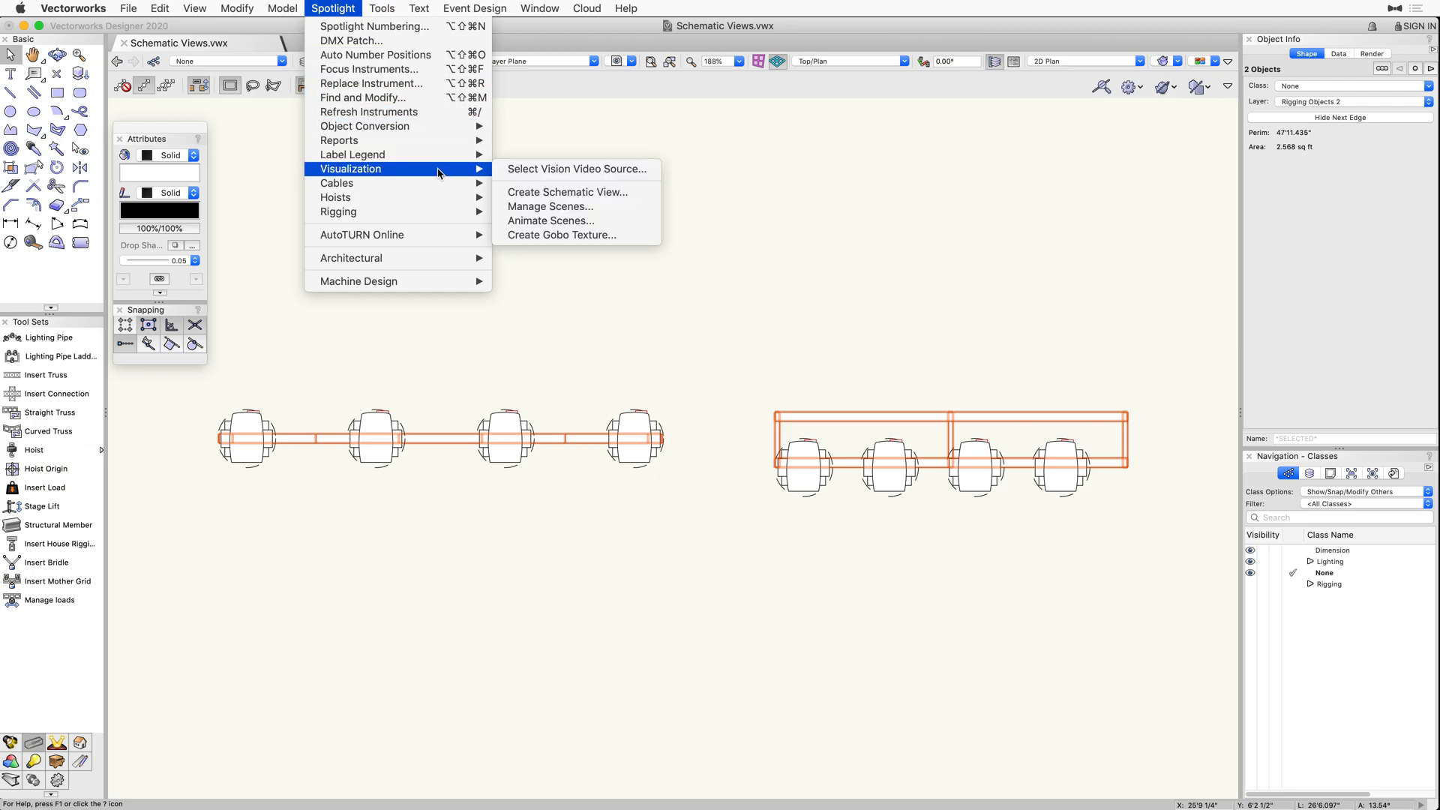
left_click(639, 196)
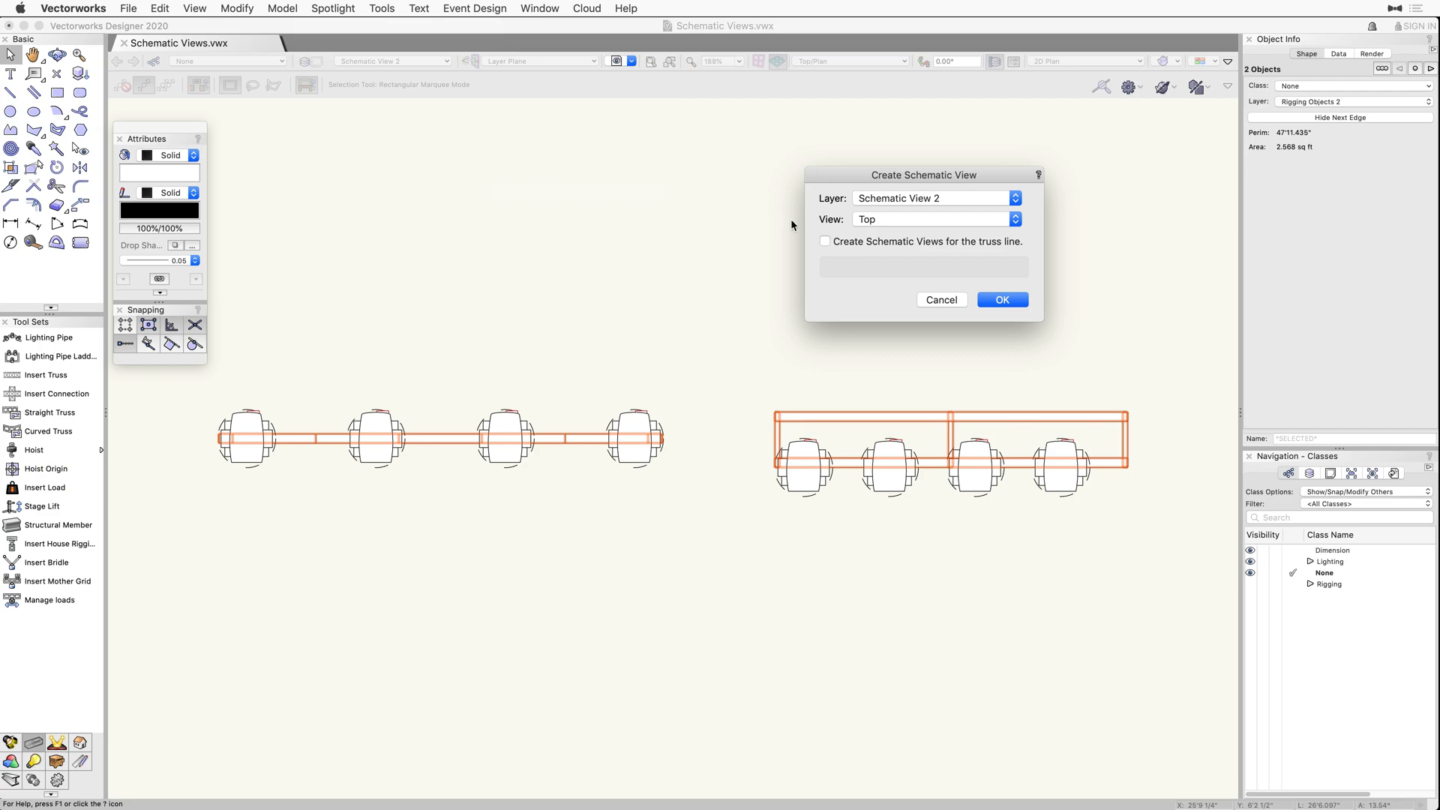
left_click(1003, 300)
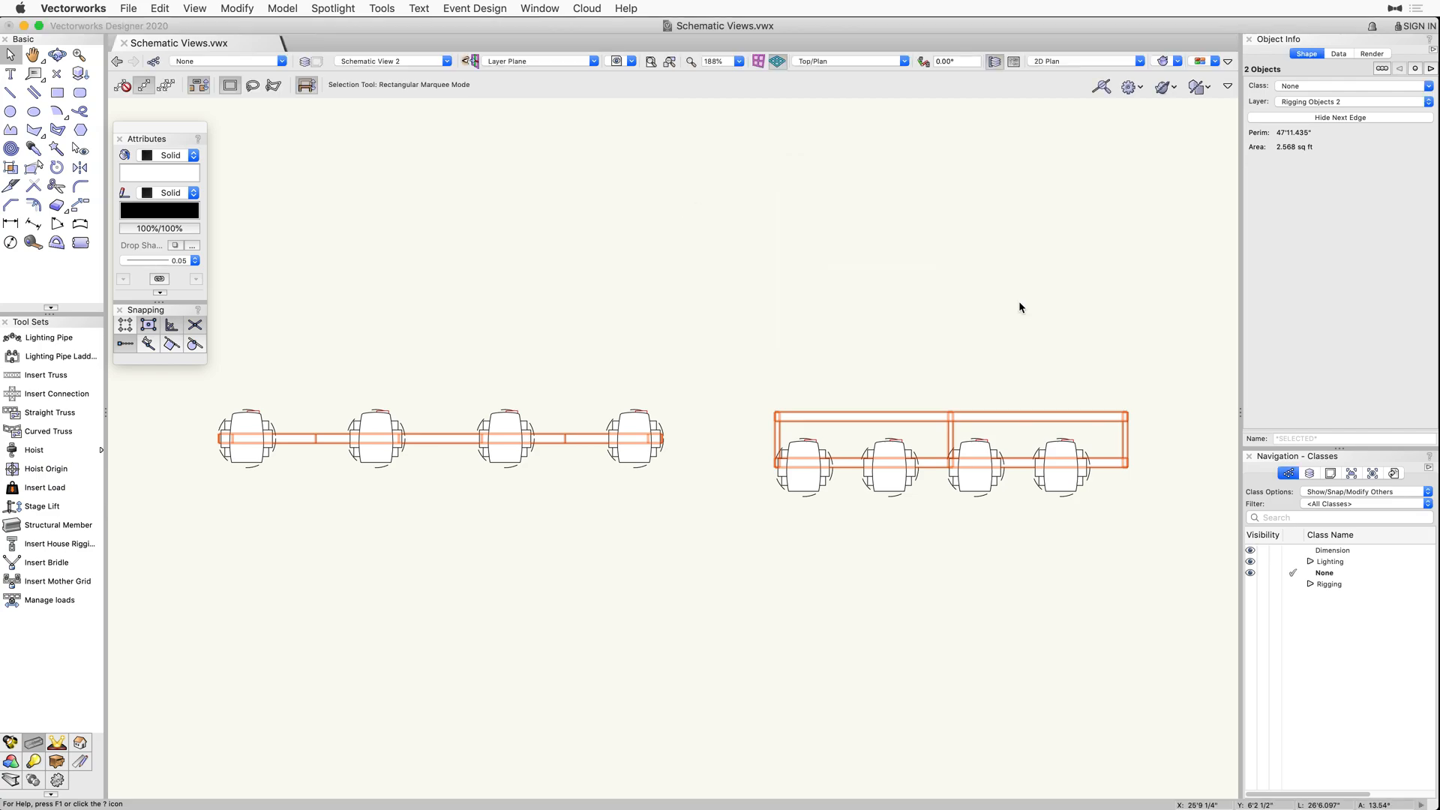
left_click_drag(822, 525, 820, 640)
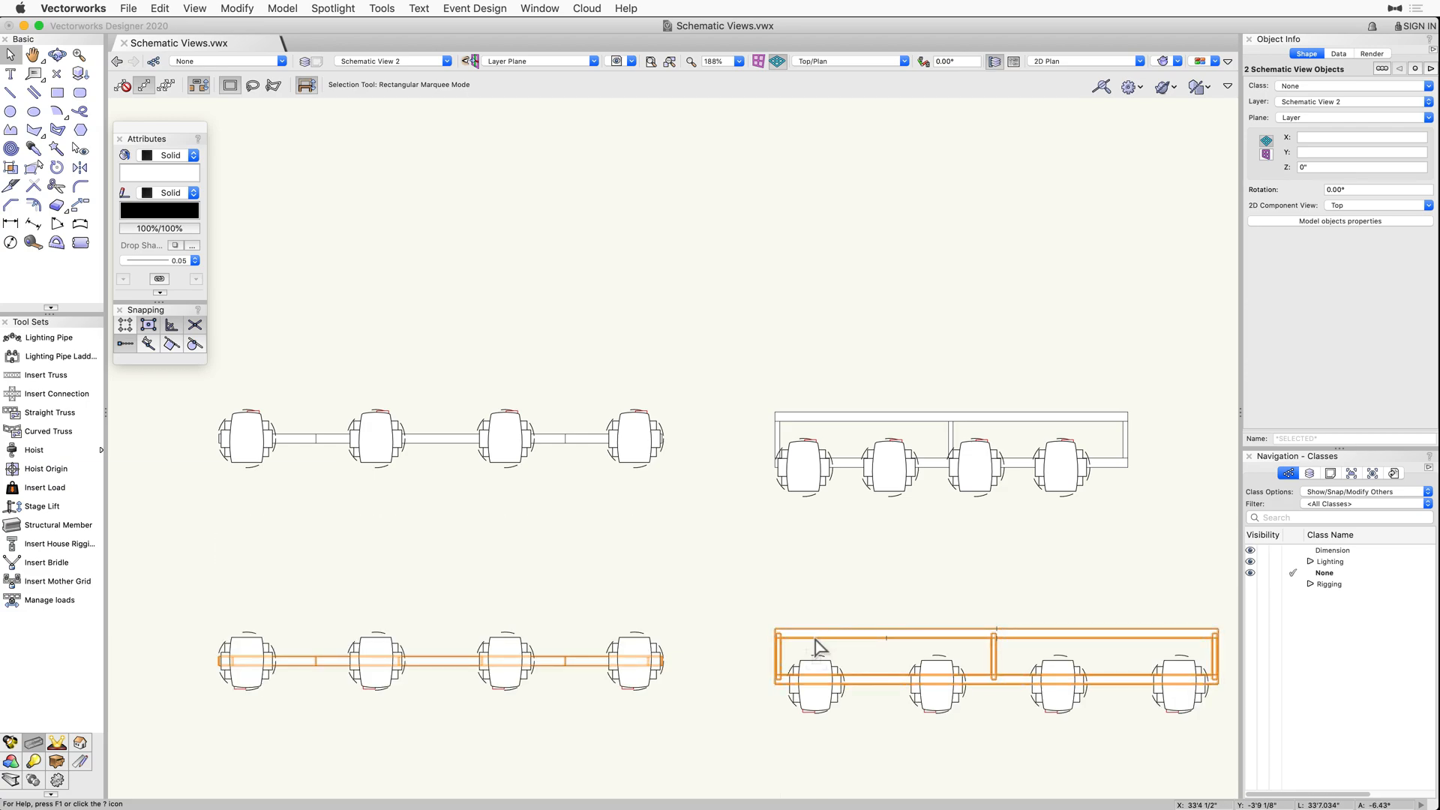
left_click(693, 596)
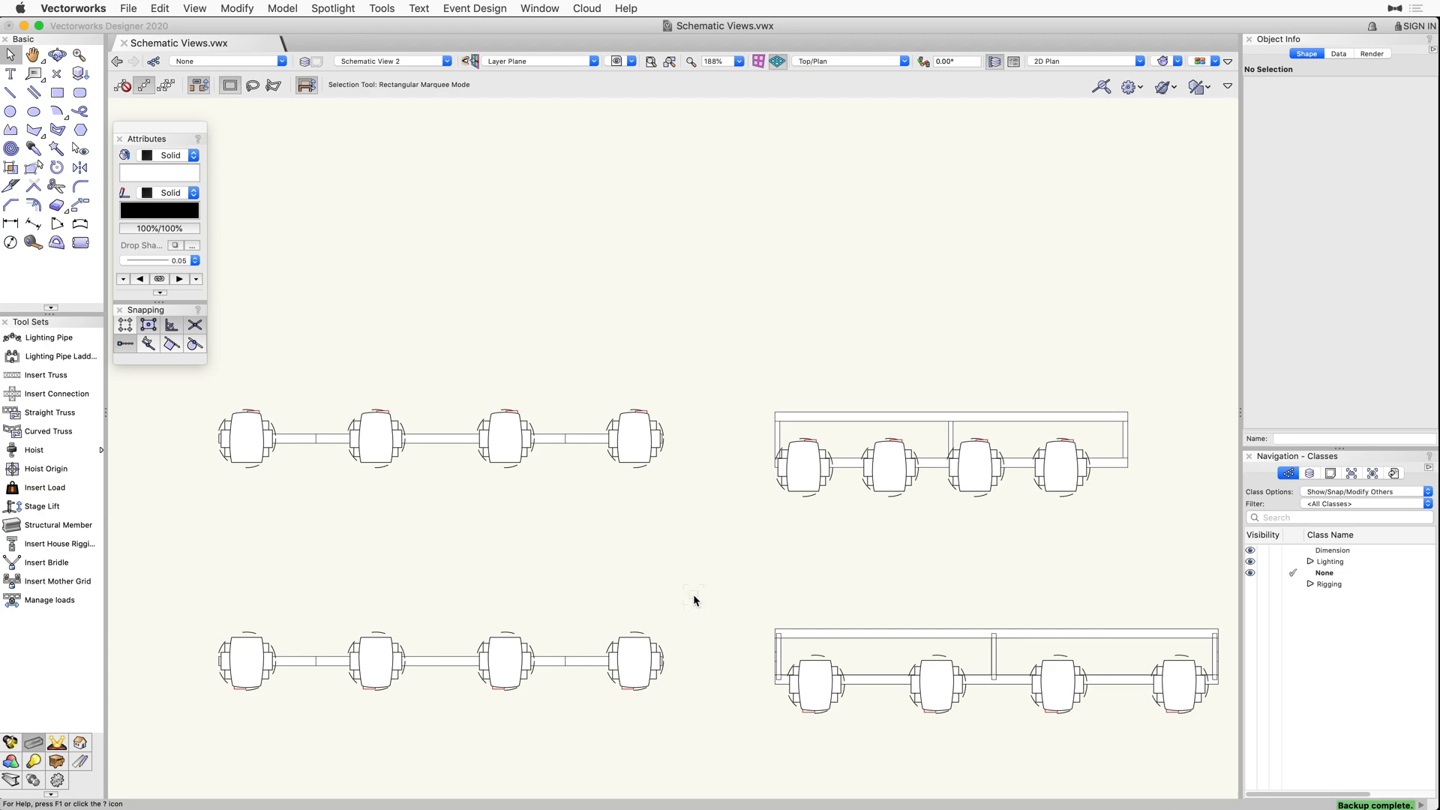
Set the 2D component view of the lighting pipe and truss schematic views to Front.
left_click(590, 659)
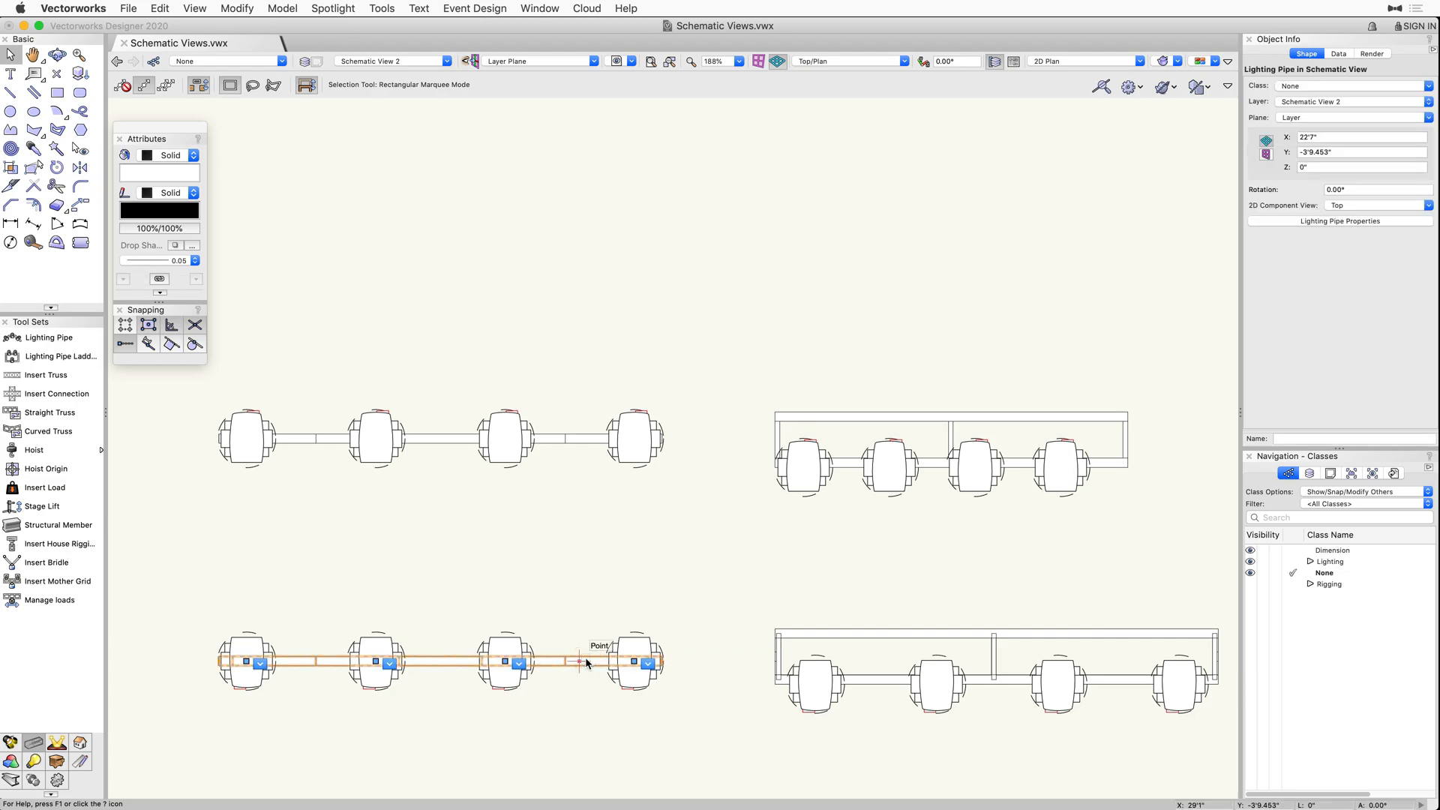
left_click(790, 632)
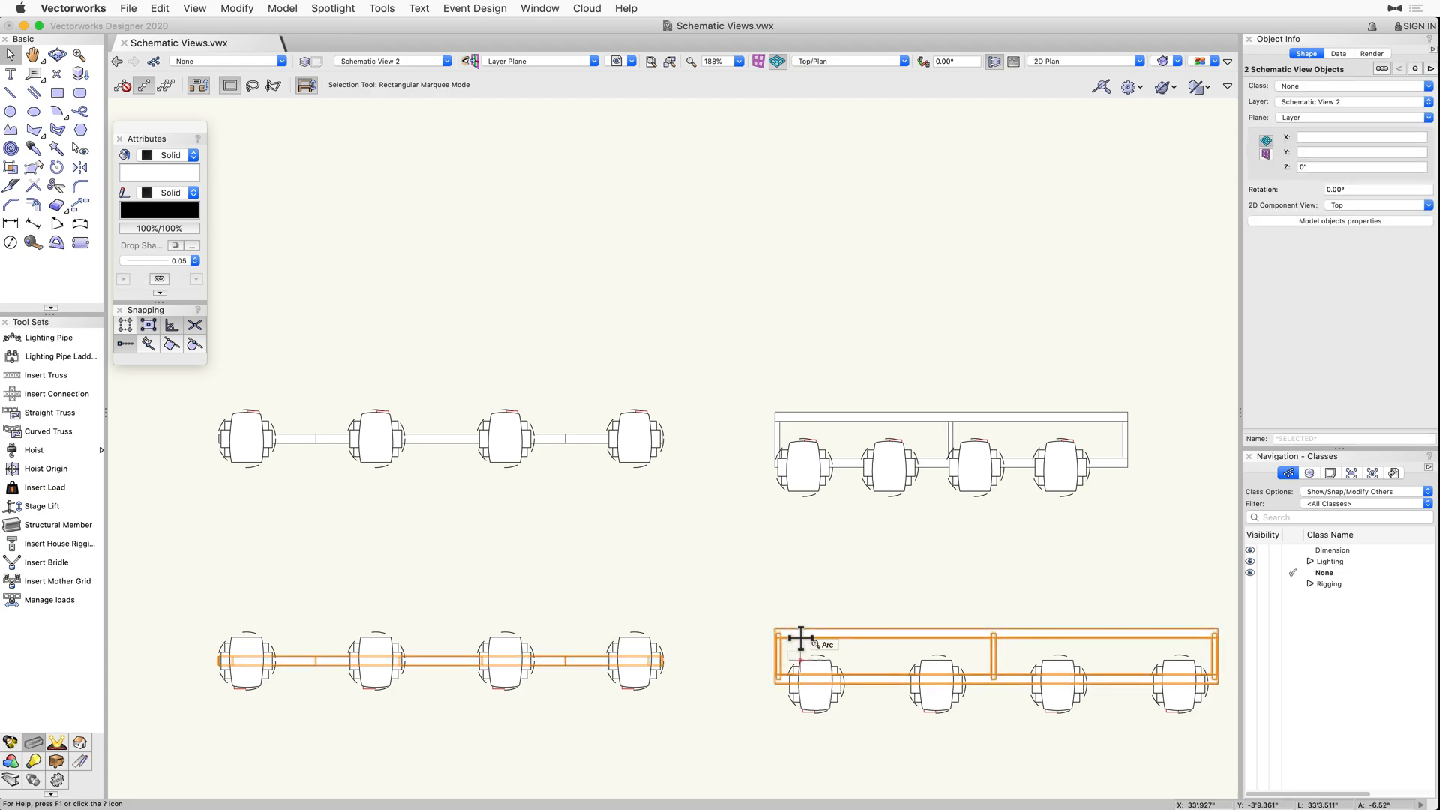
left_click(1427, 206)
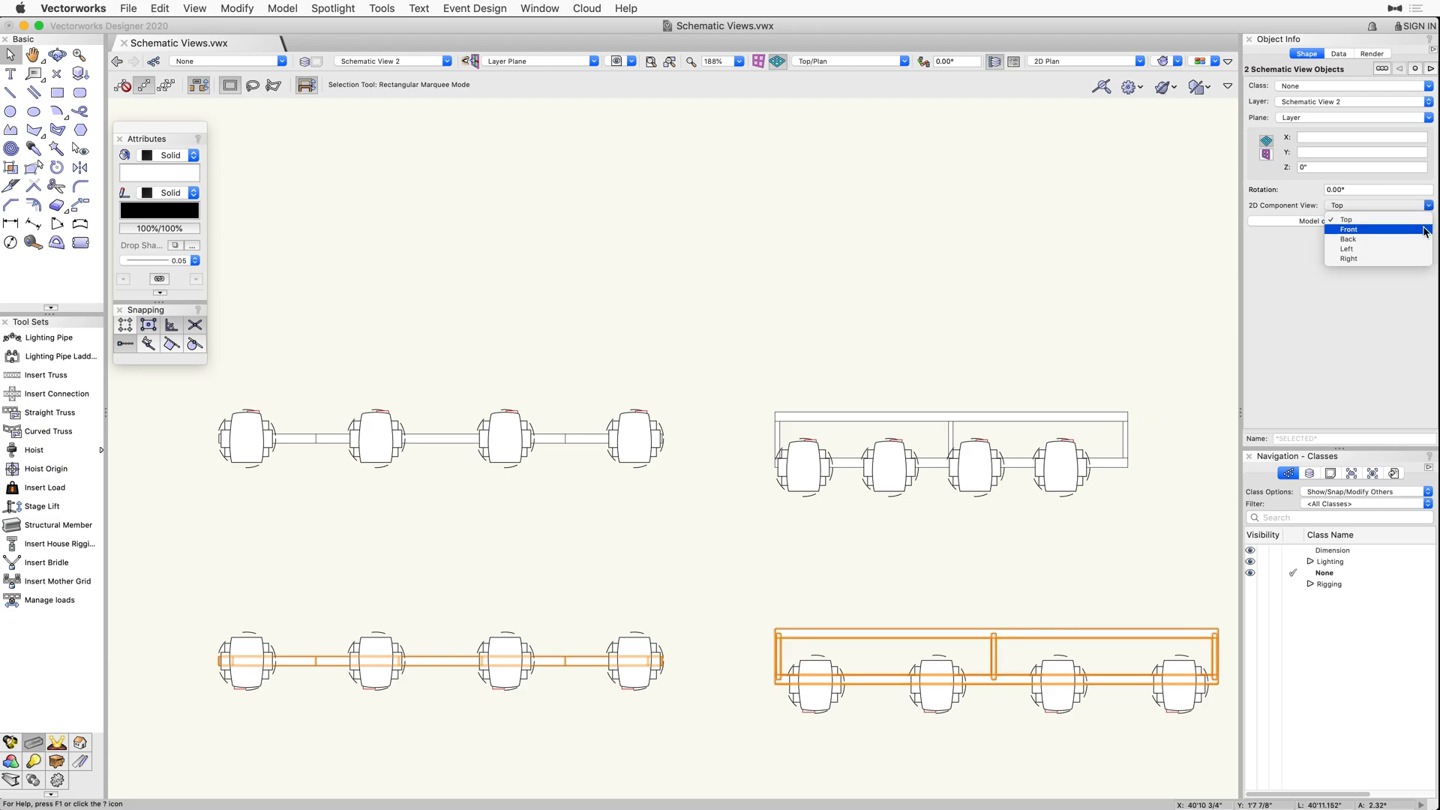
left_click(1425, 231)
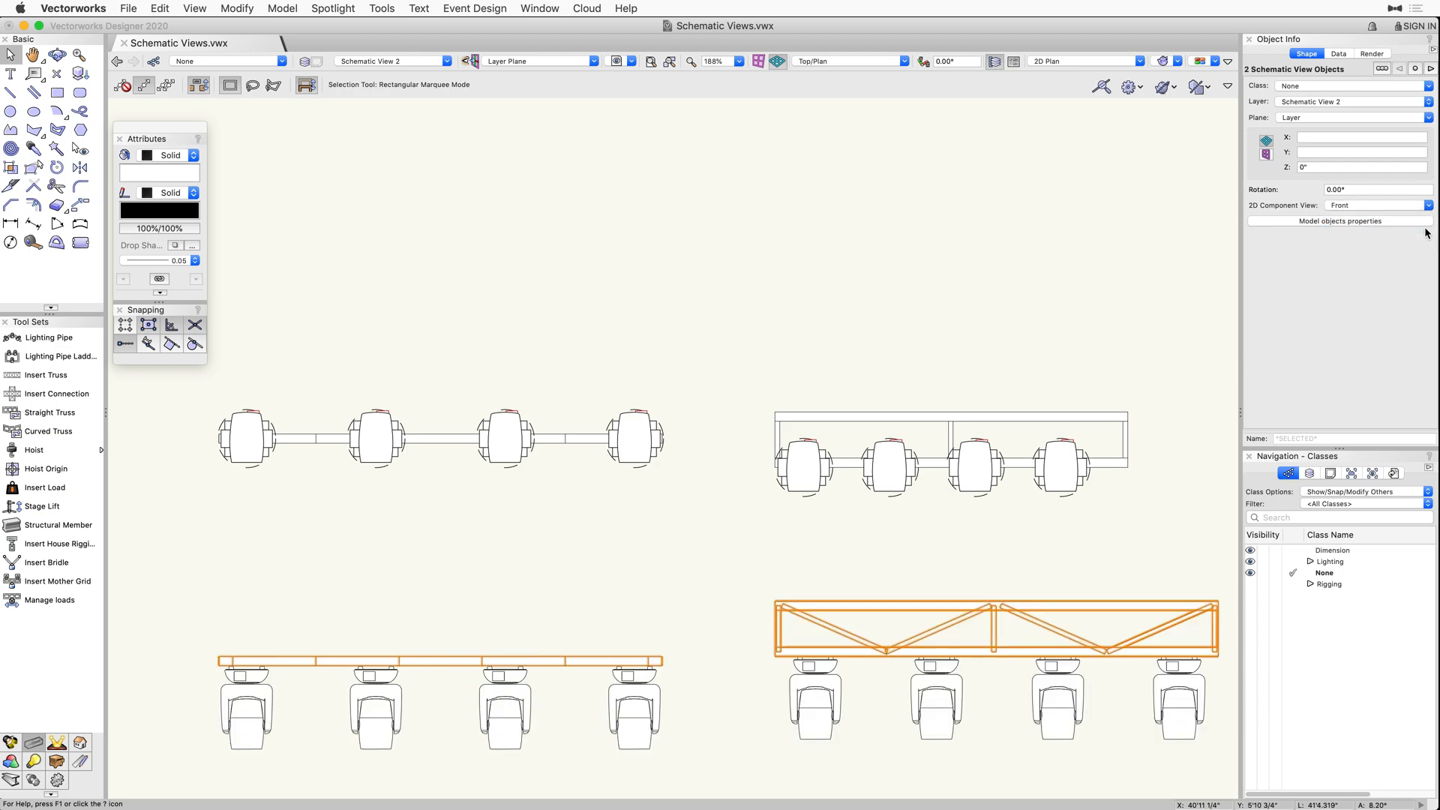
left_click(694, 598)
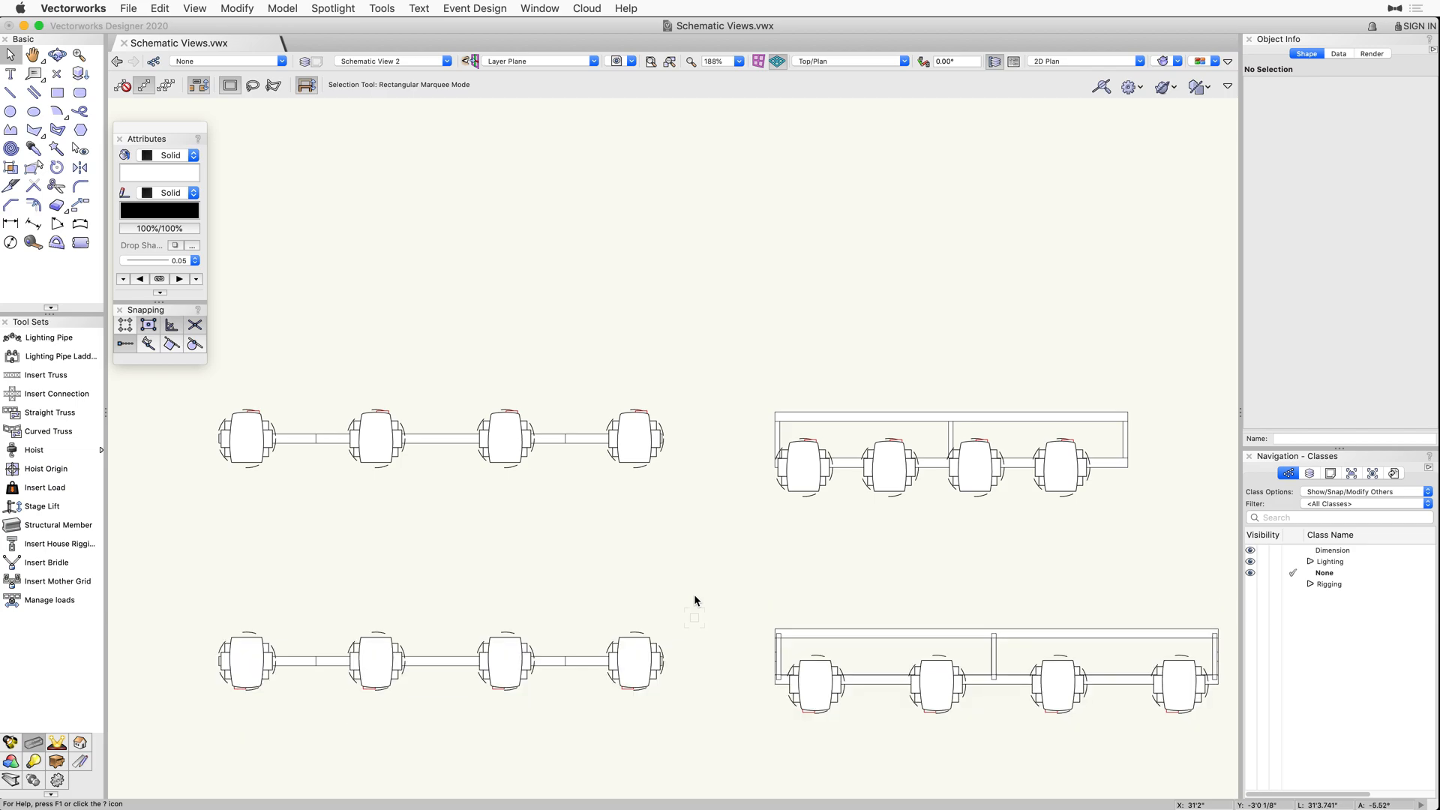
Shift the two rightmost lights in the lighting pipe's schematic view to the left along the pipe.
left_click_drag(690, 612, 501, 754)
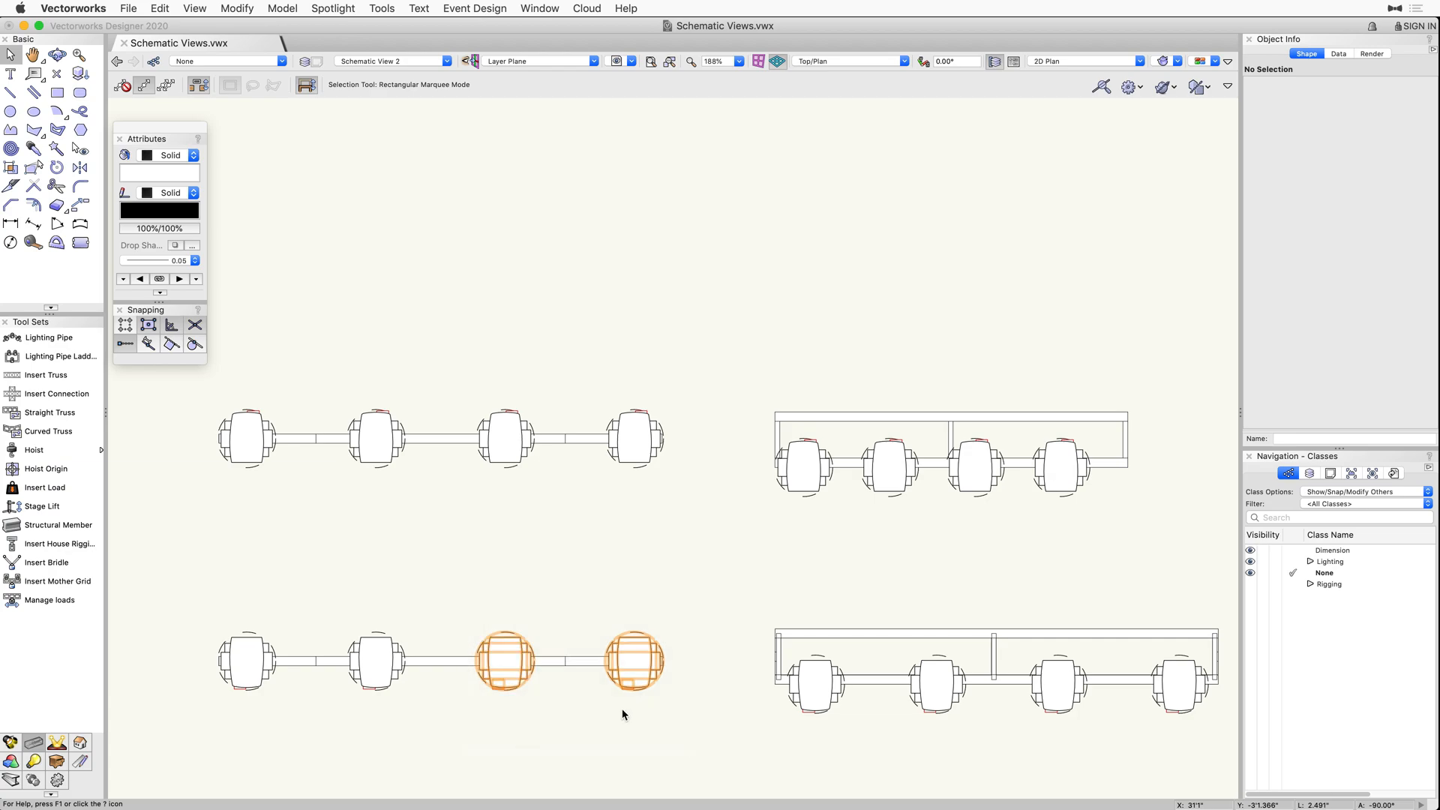
left_click_drag(643, 685, 592, 695)
left_click(638, 722)
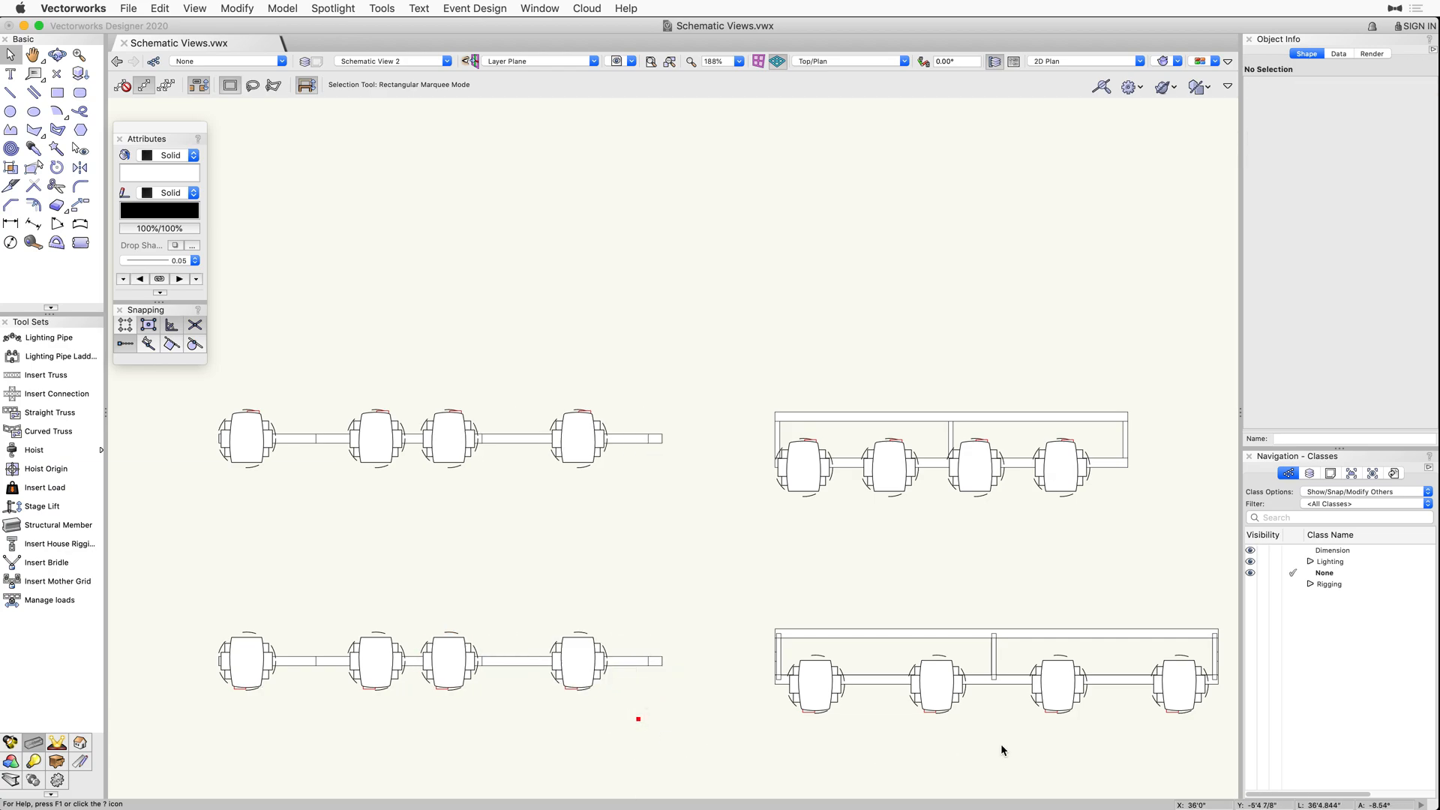
Move the two inner lights in the lower truss schematic view outward, toward the end lights.
left_click_drag(1062, 713, 1099, 717)
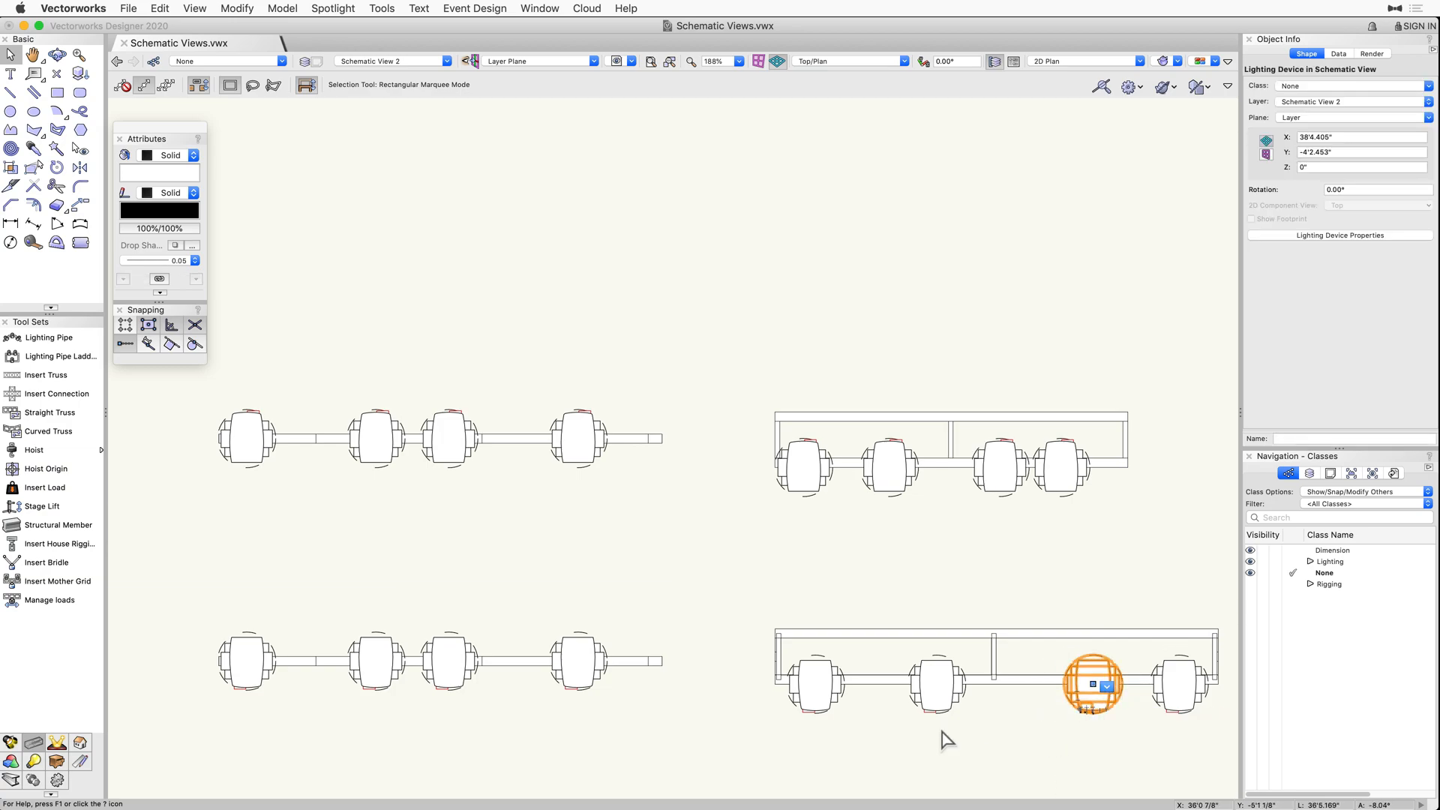
left_click_drag(941, 718, 910, 716)
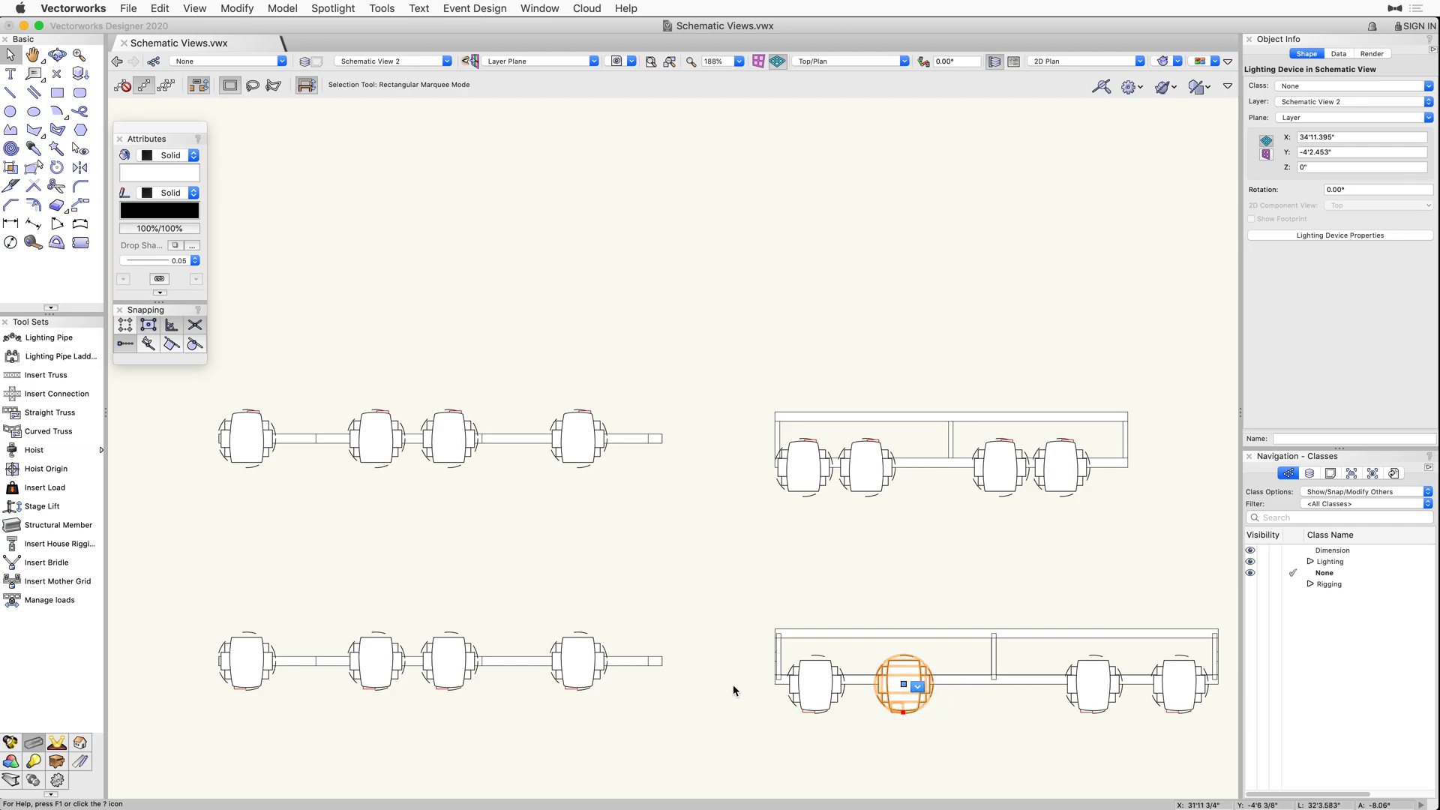
left_click(694, 596)
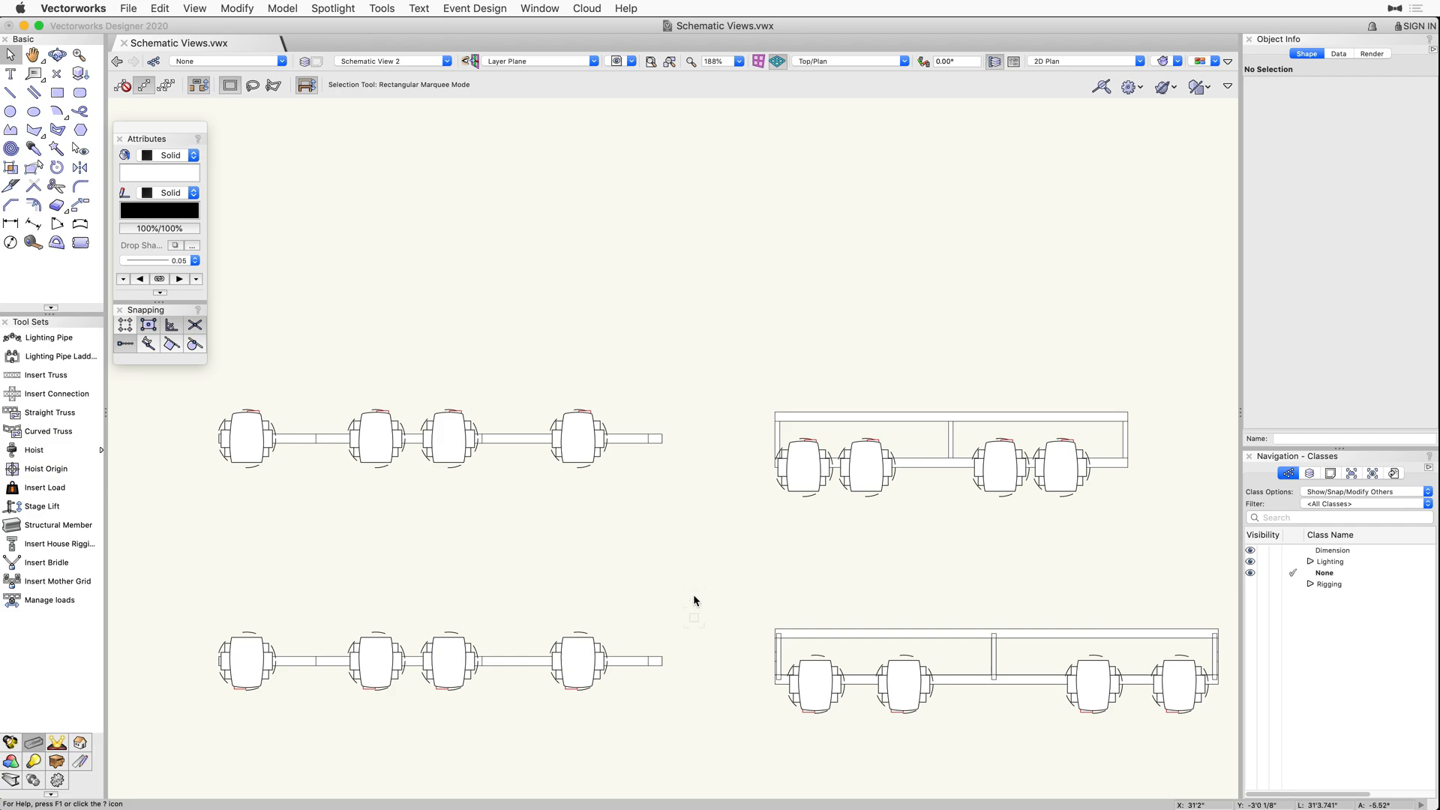
Split the drawing area into Front and Top/Plan view panes and activate the Front pane.
key("m")
left_click(383, 290)
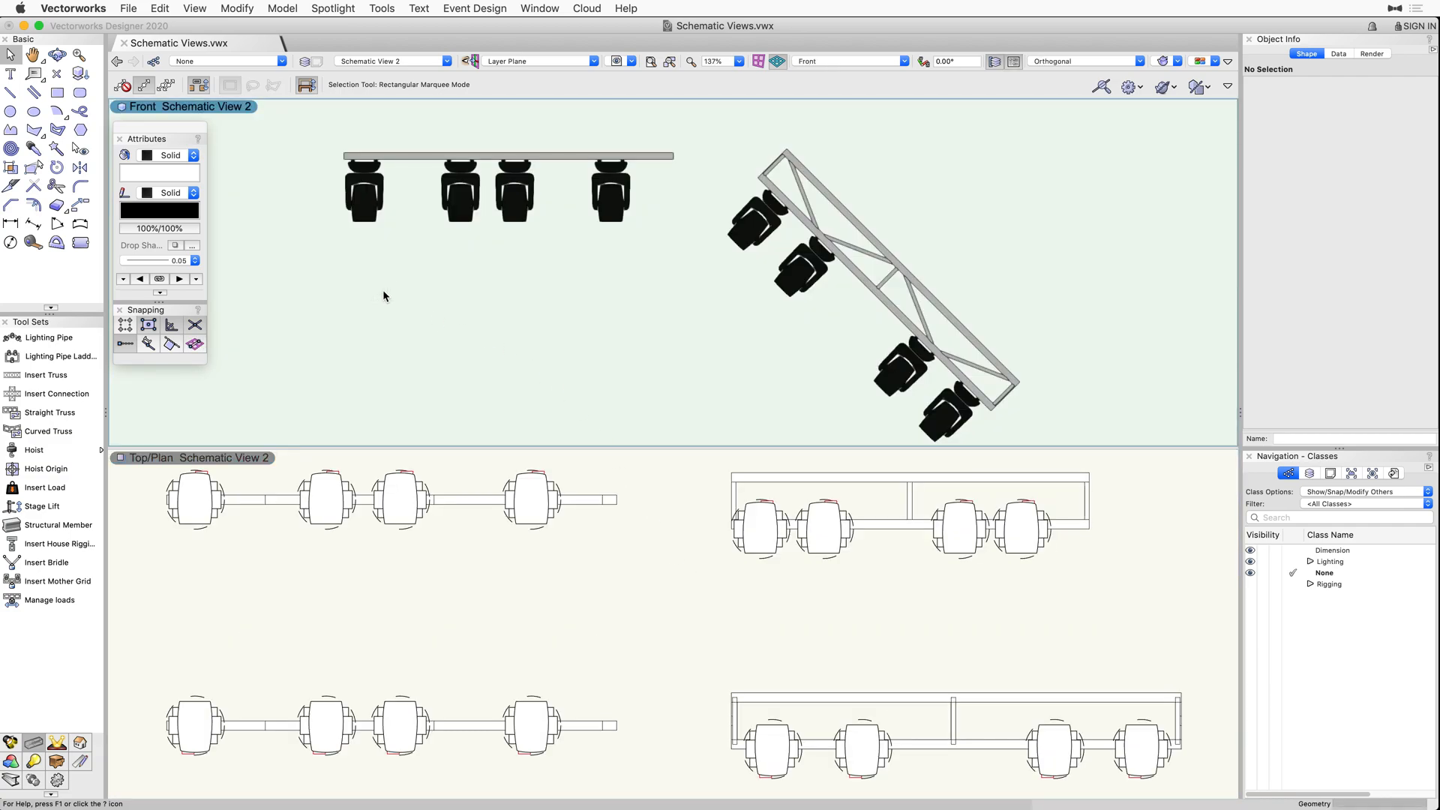